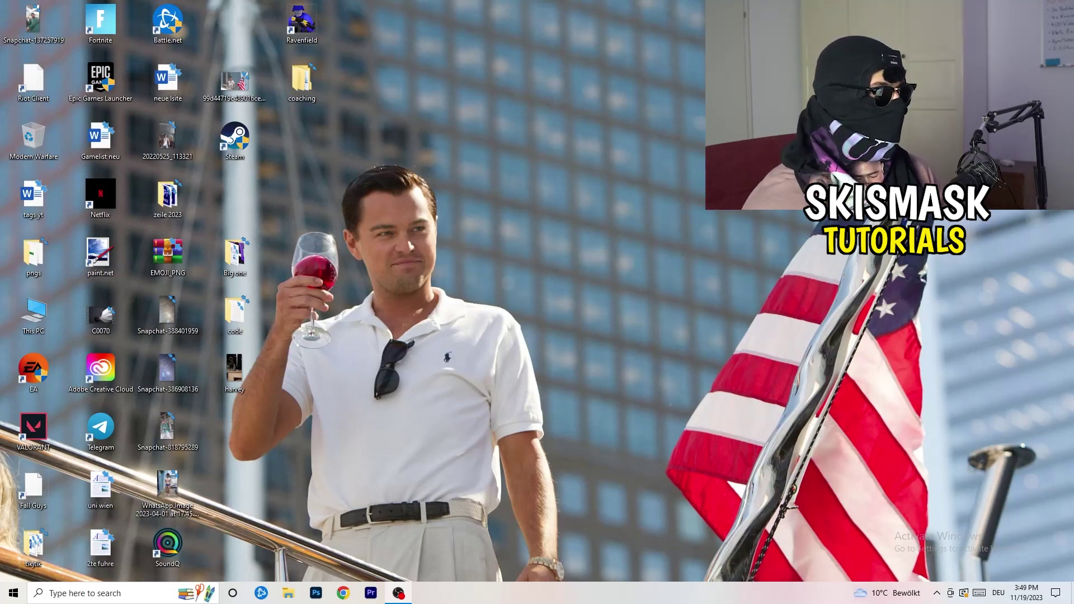
- Move the Steam shortcut to an empty area of the desktop and open its compatibility properties
left_click_drag(235, 140, 572, 197)
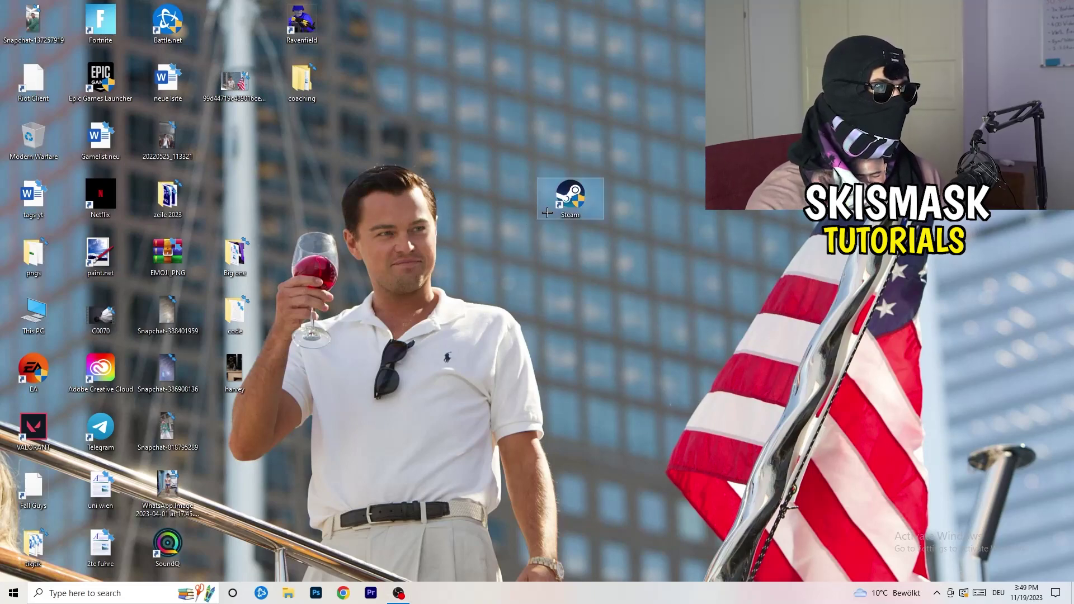
right_click(575, 200)
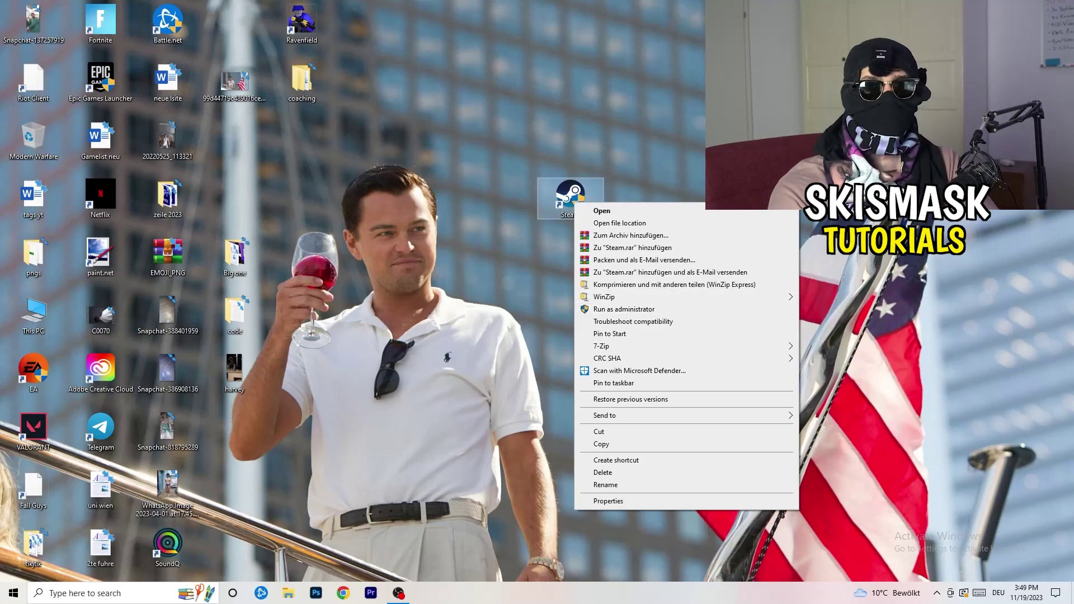
left_click(620, 502)
left_click_drag(678, 214, 482, 159)
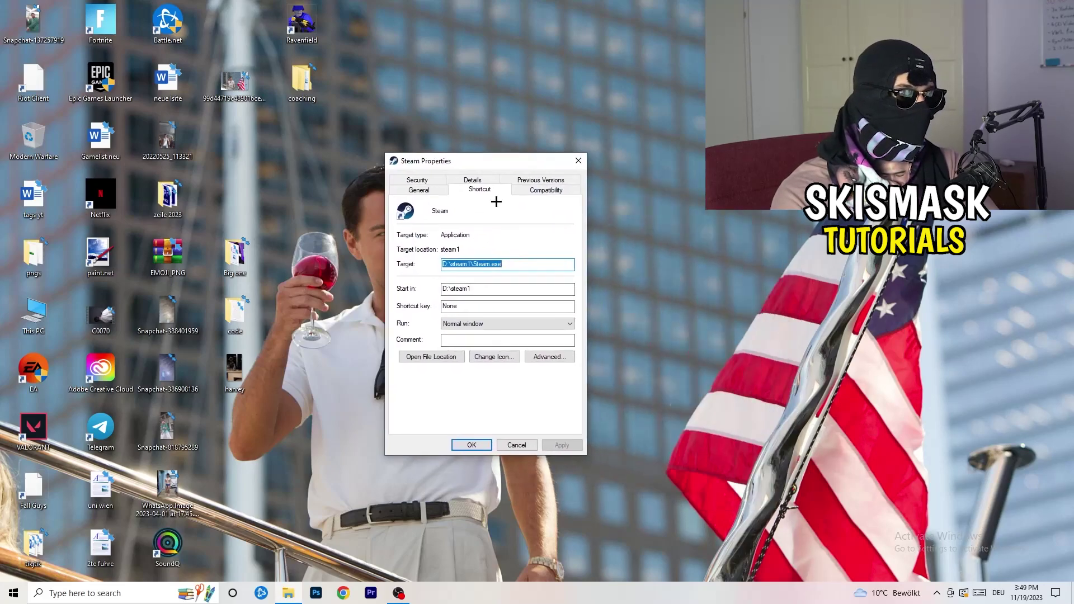
left_click(549, 191)
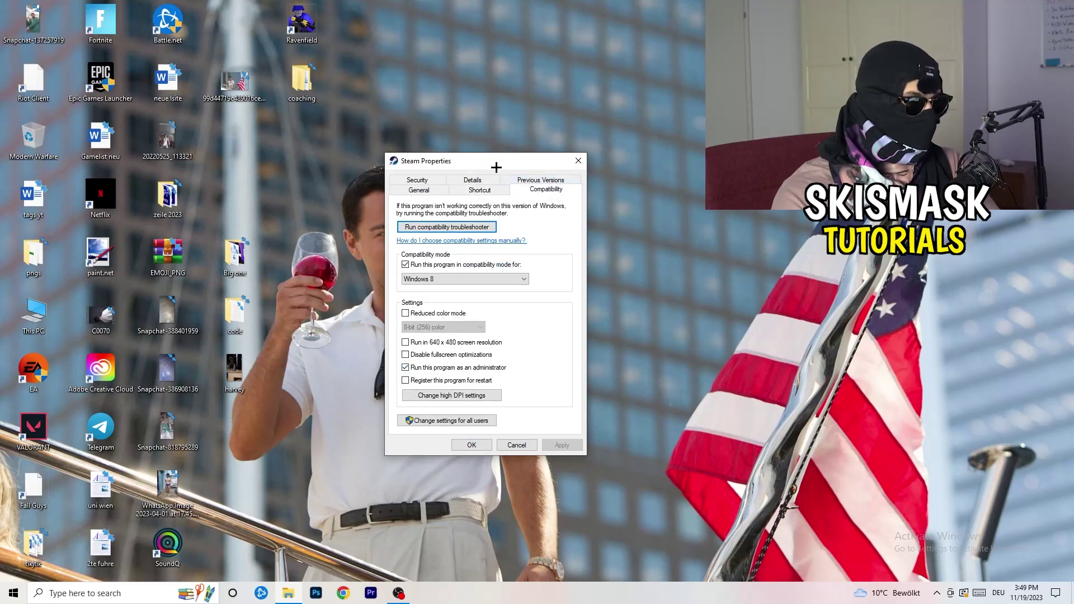
left_click_drag(496, 167, 622, 120)
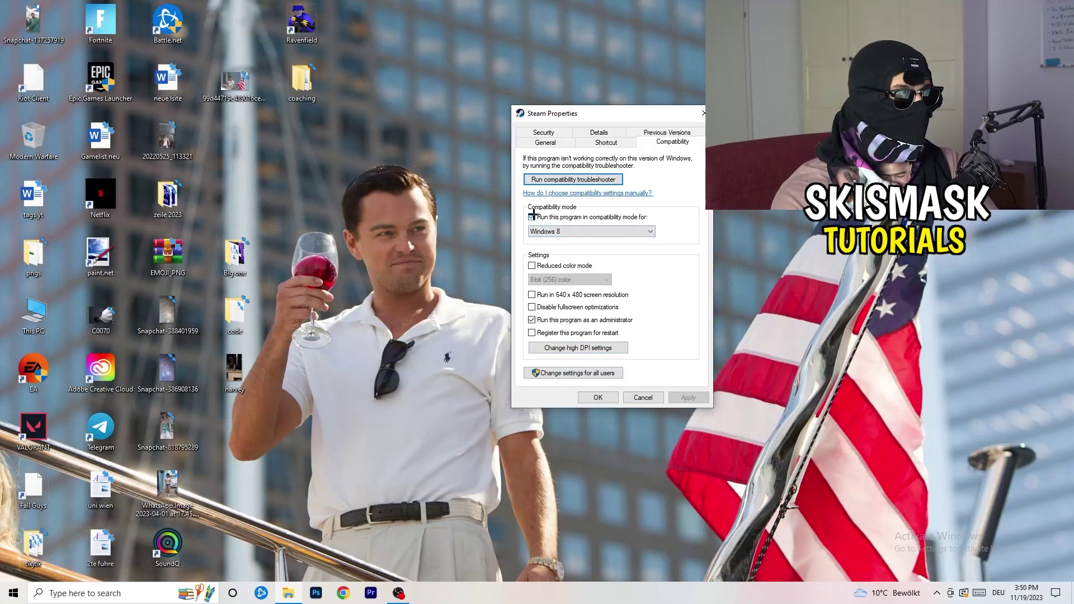
- Review the Windows versions offered for Steam's compatibility mode, keep Windows 8 selected, and accept the properties
left_click(650, 231)
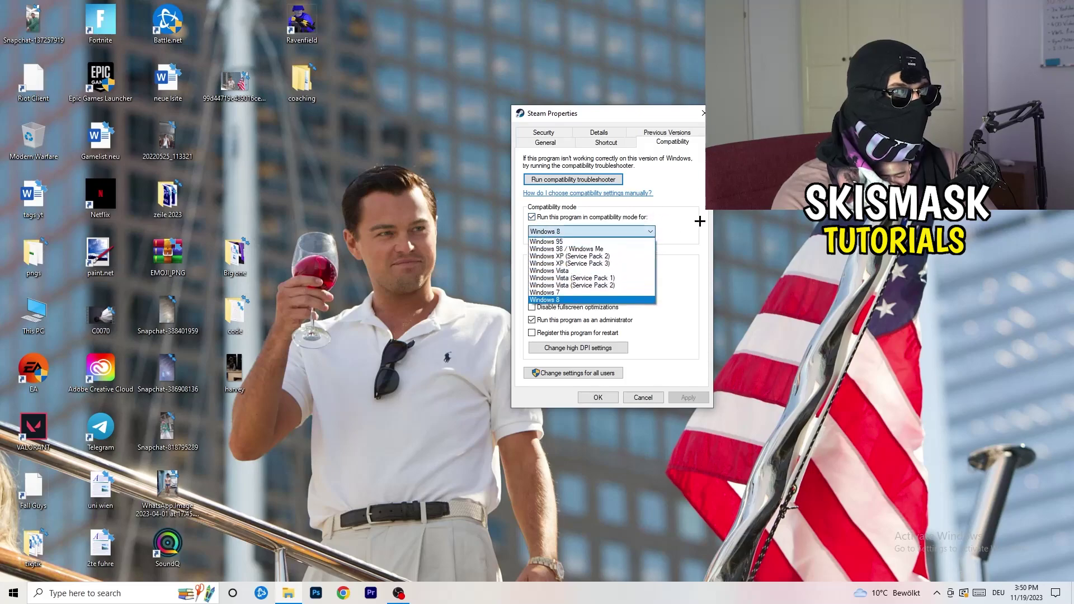
left_click(700, 221)
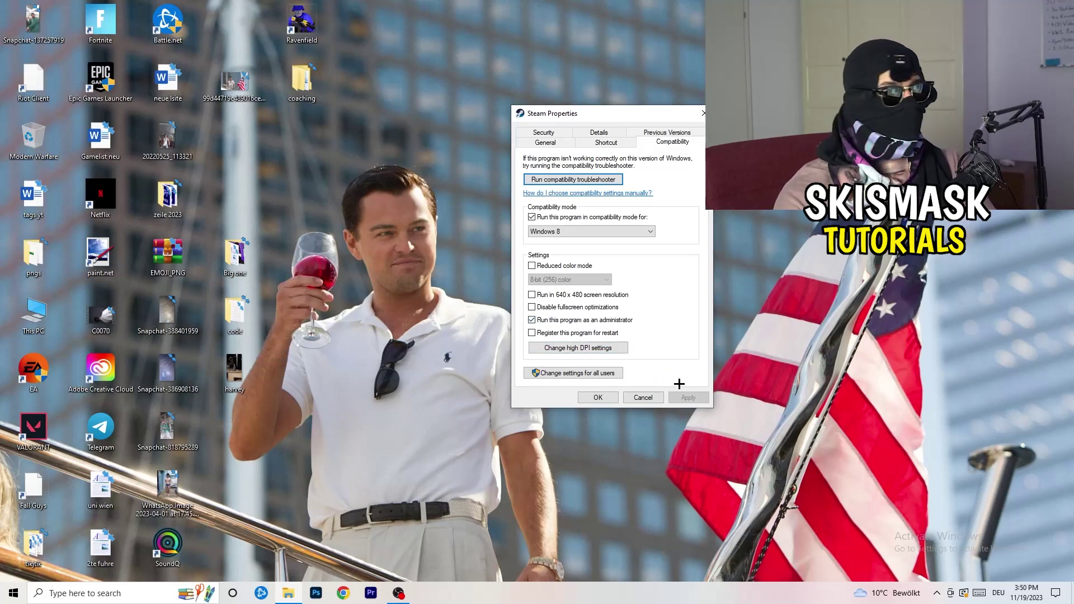
left_click(602, 398)
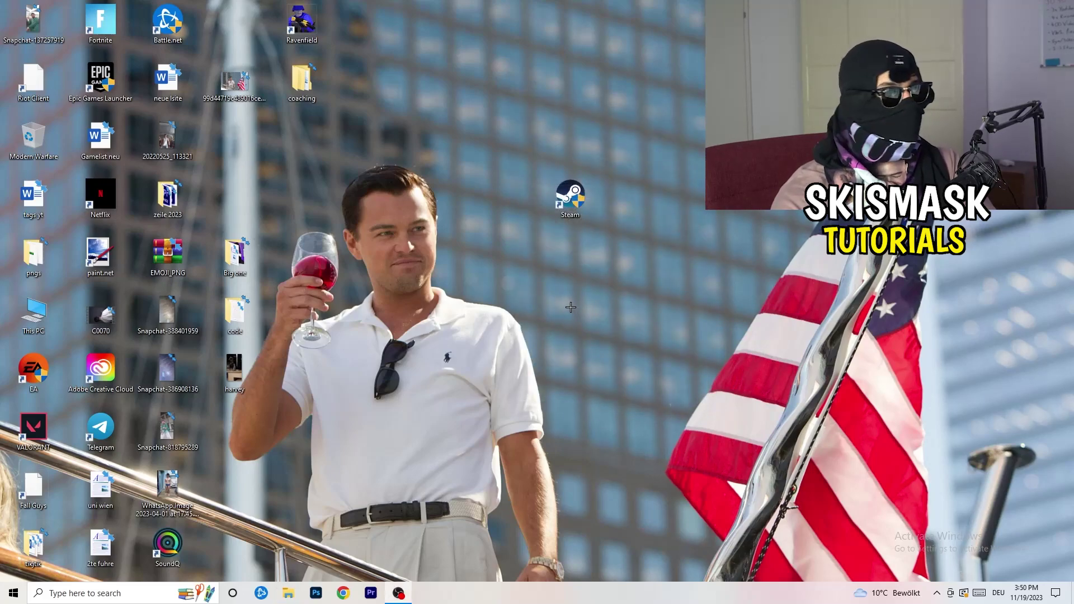
- Reposition the Steam shortcut on the desktop and recheck its compatibility settings, closing the properties without changes
left_click_drag(570, 198, 507, 200)
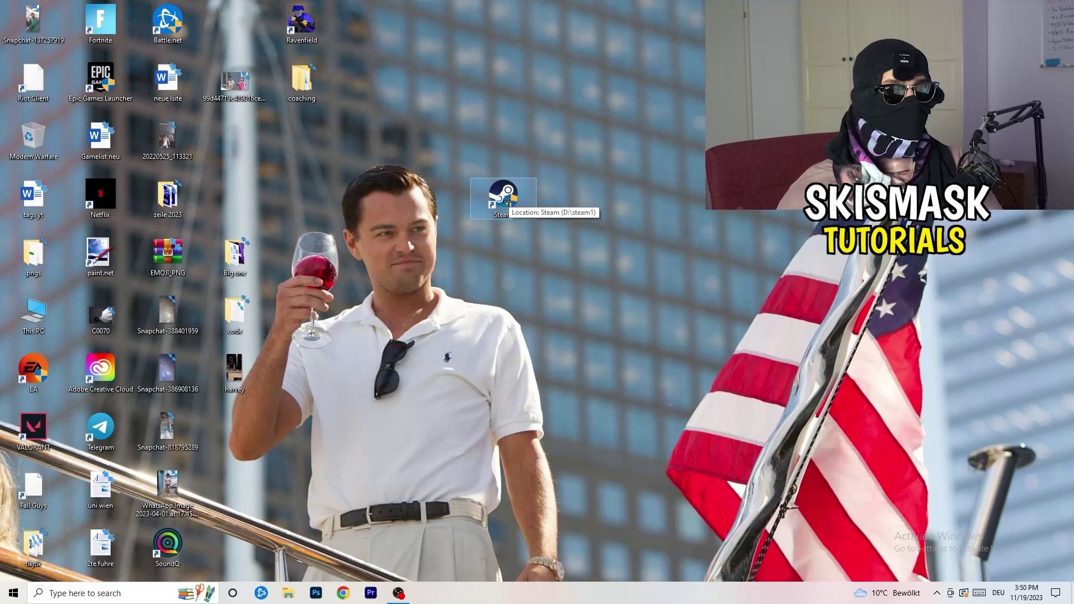
left_click_drag(508, 201, 373, 201)
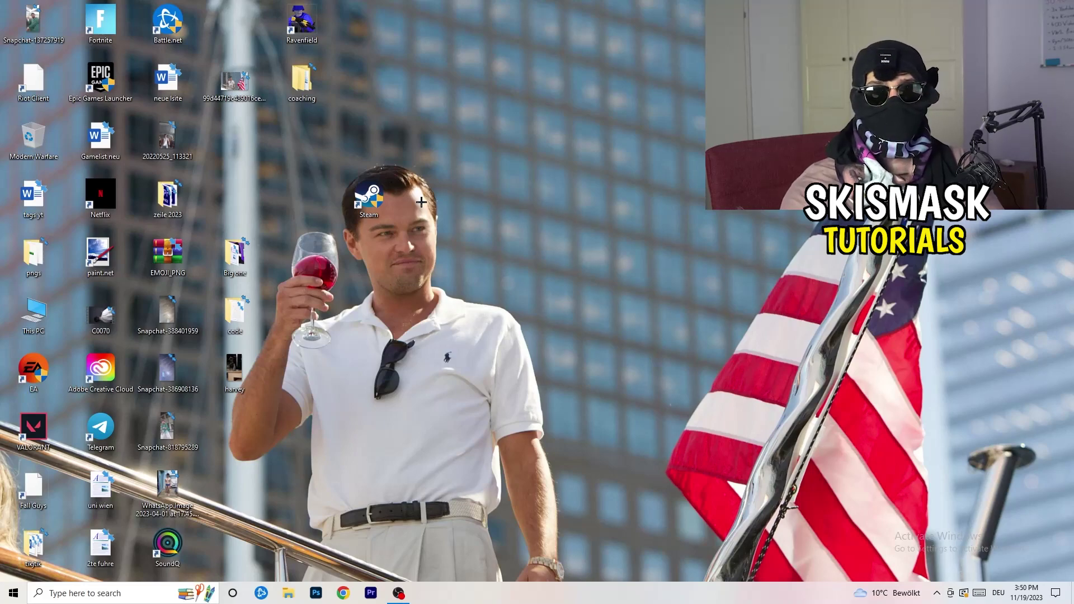
right_click(370, 208)
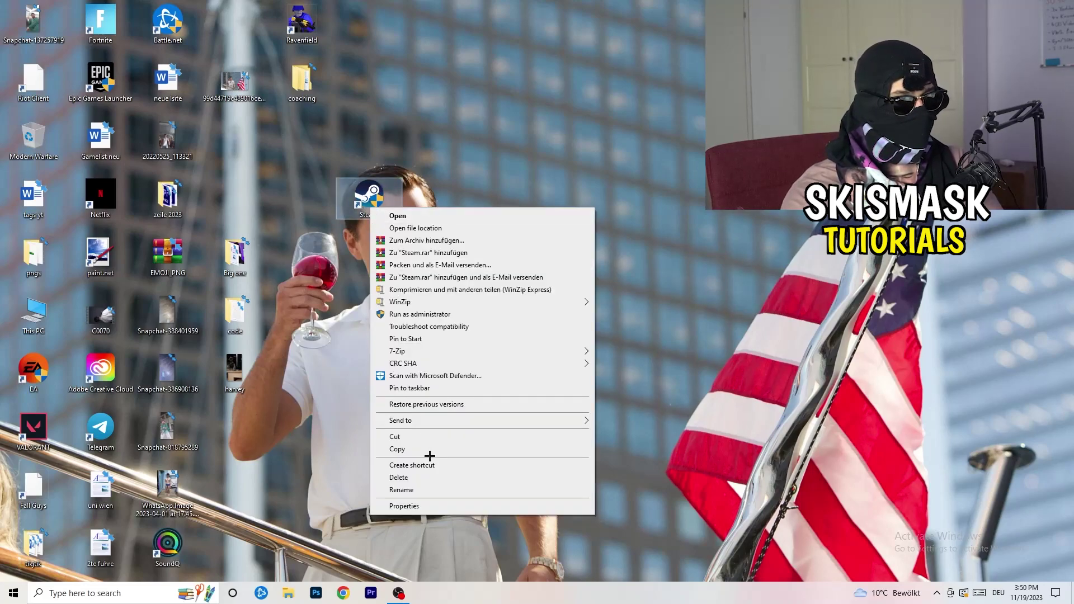
left_click(411, 505)
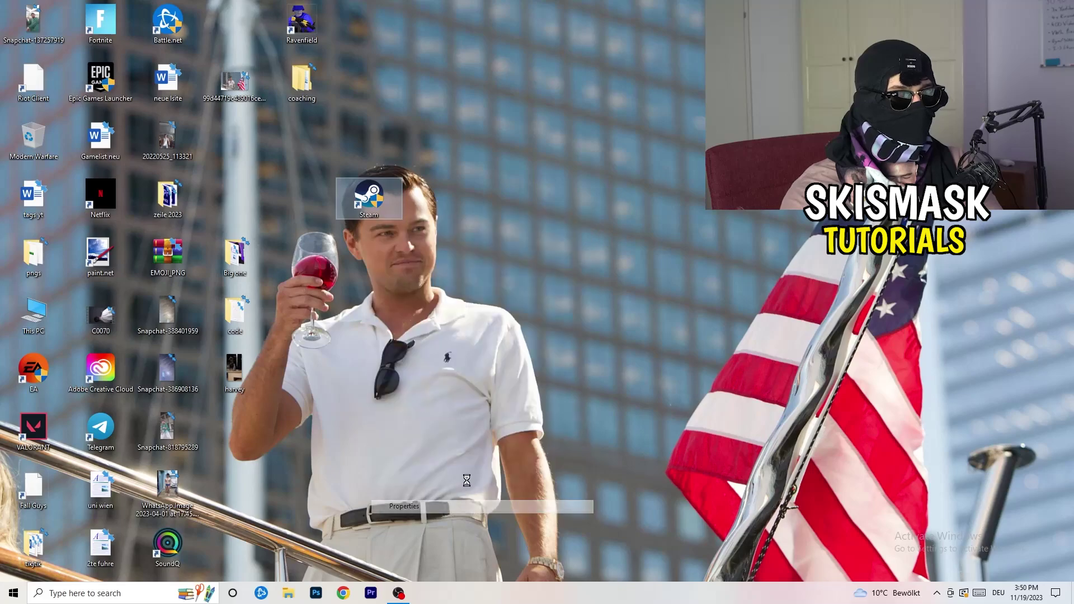
left_click(535, 244)
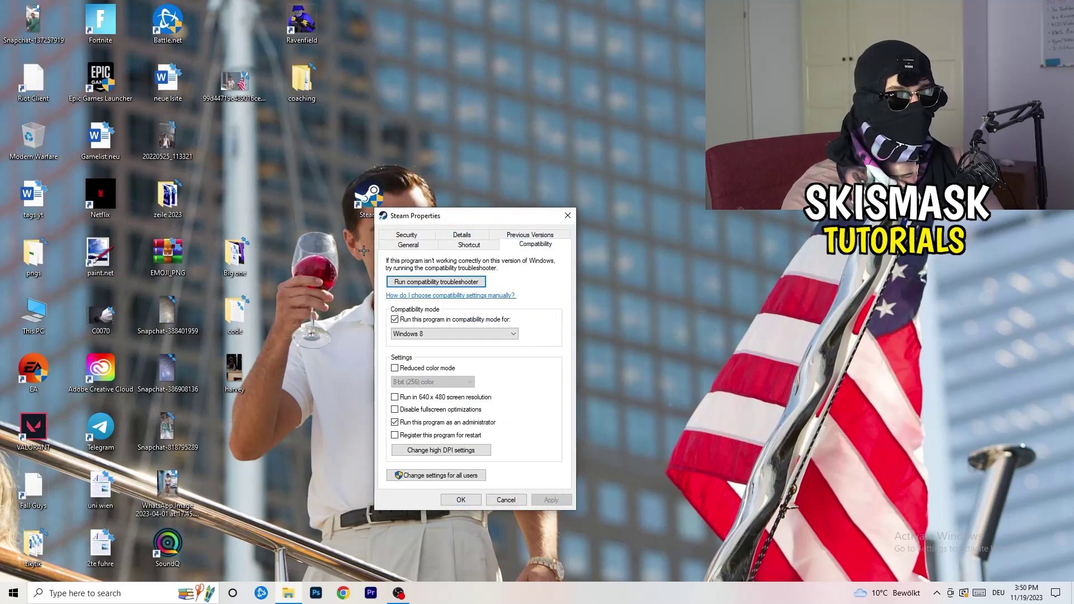
left_click(567, 216)
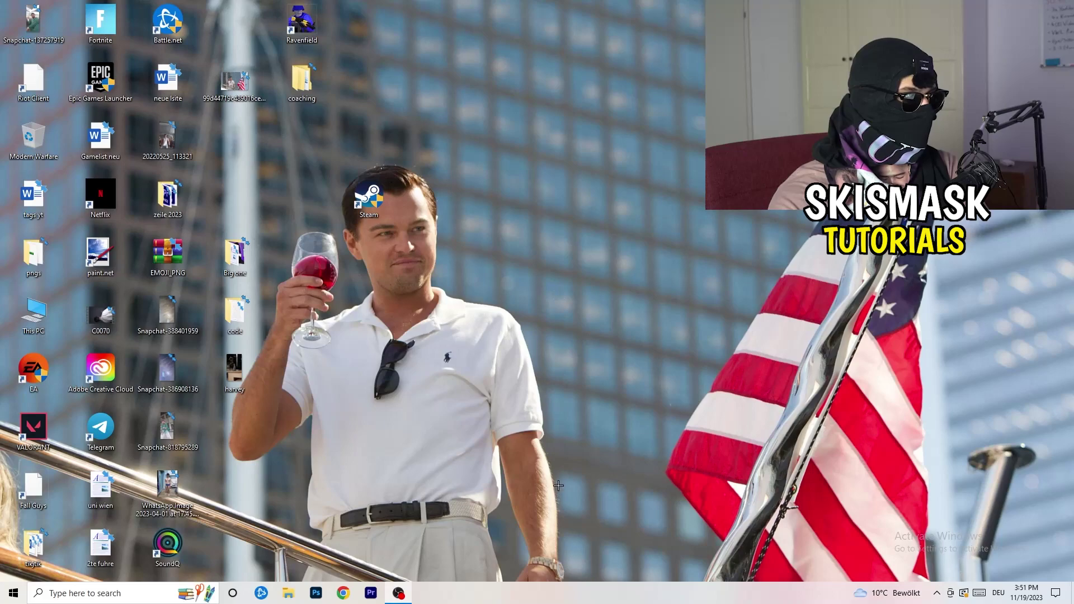
- Open Task Manager from the taskbar and maximize its window
mouse_move(545, 600)
left_mouse_down()
mouse_move(917, 311)
mouse_move(578, 532)
mouse_move(544, 597)
left_mouse_up()
right_click(545, 597)
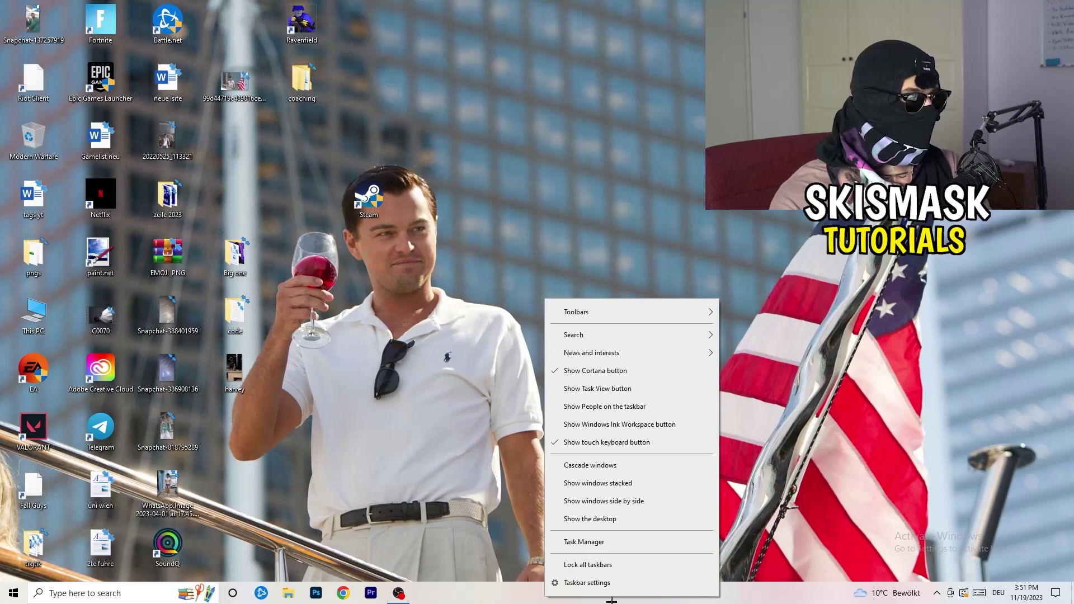
left_click(599, 542)
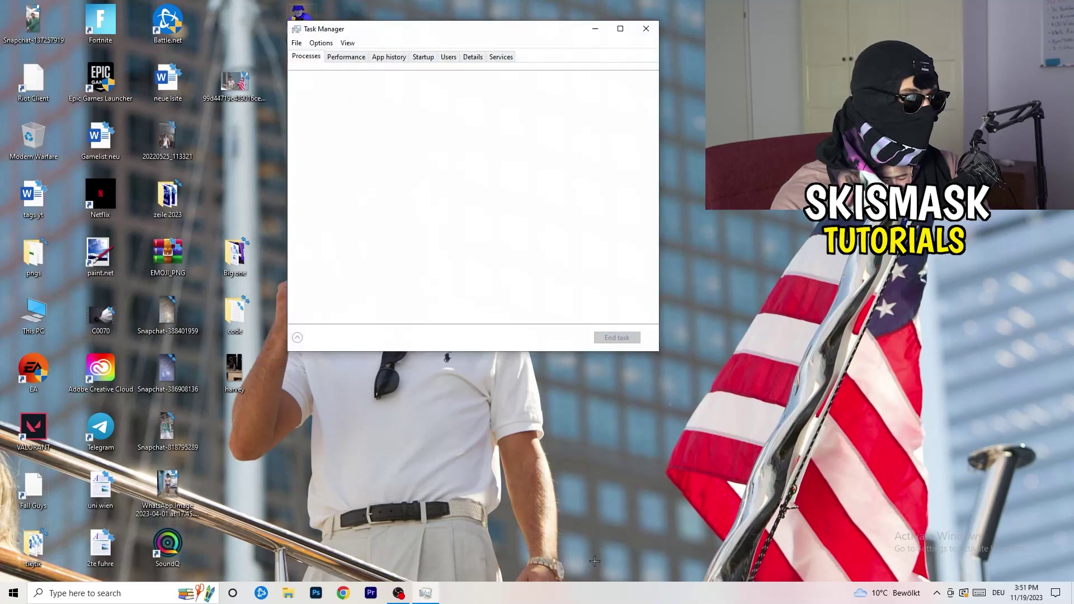
left_click(629, 28)
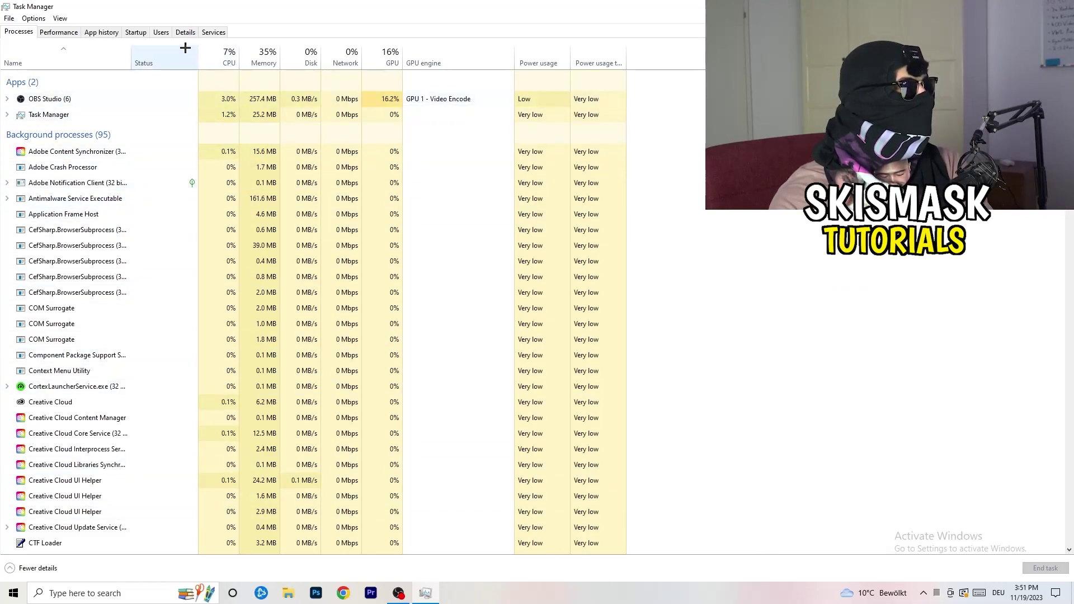
- Show the priority options for a Creative Cloud UI Helper process in the detailed process list
left_click(183, 34)
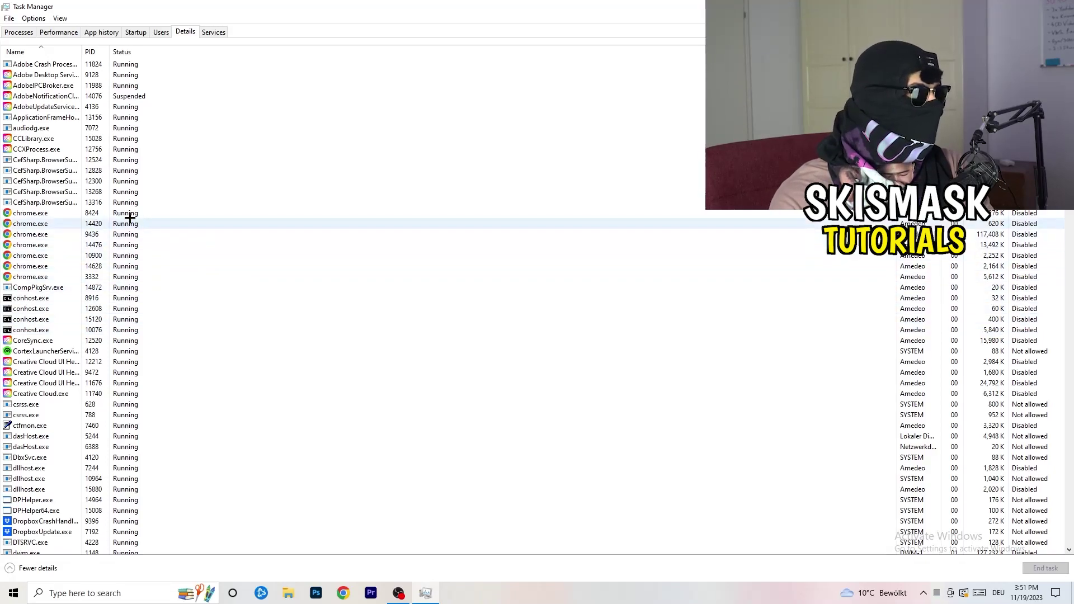
scroll(129, 218, "down", 3)
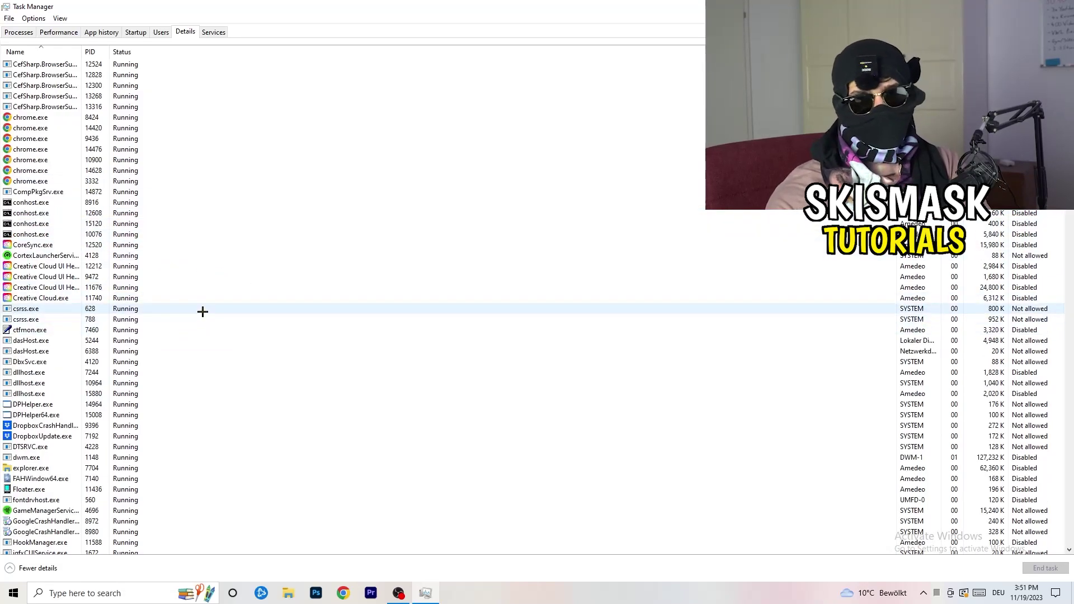
right_click(45, 286)
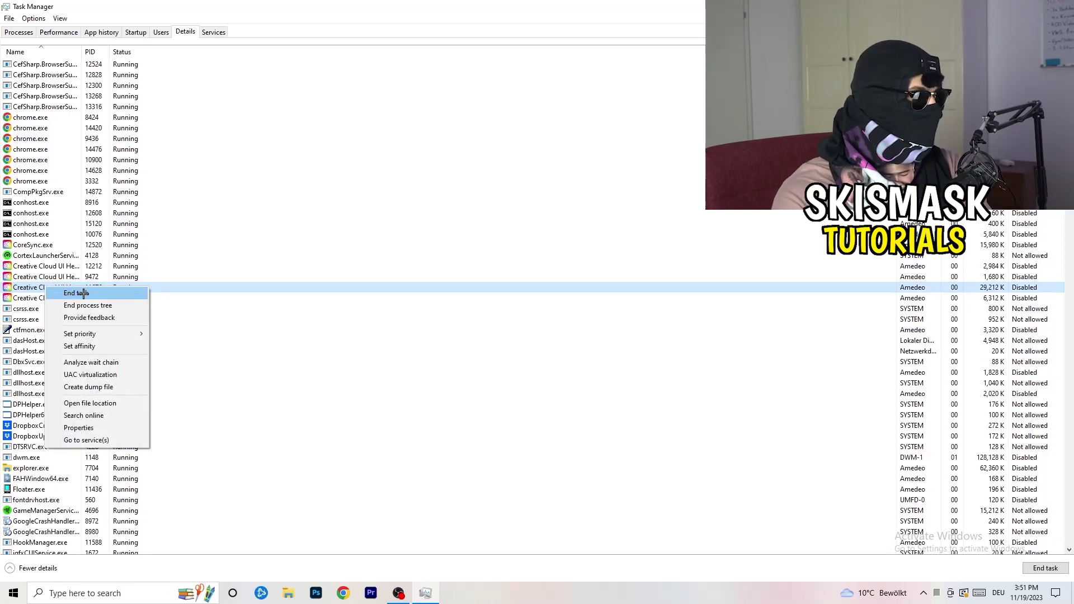
mouse_move(98, 337)
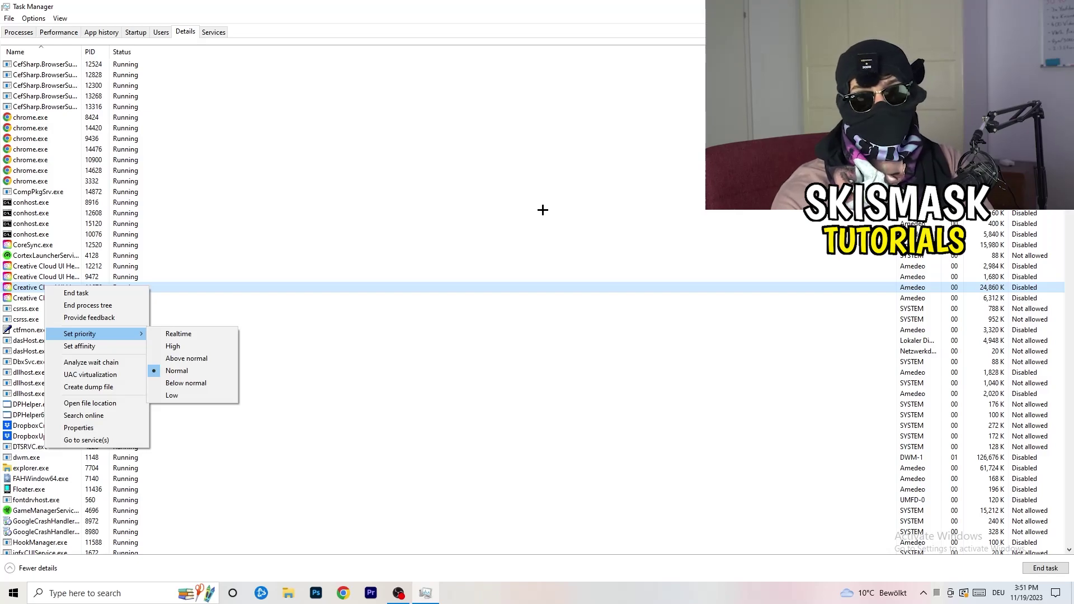
- Review the startup apps and check the disable option for File Association Helper, dismissing it without changes
left_click(143, 32)
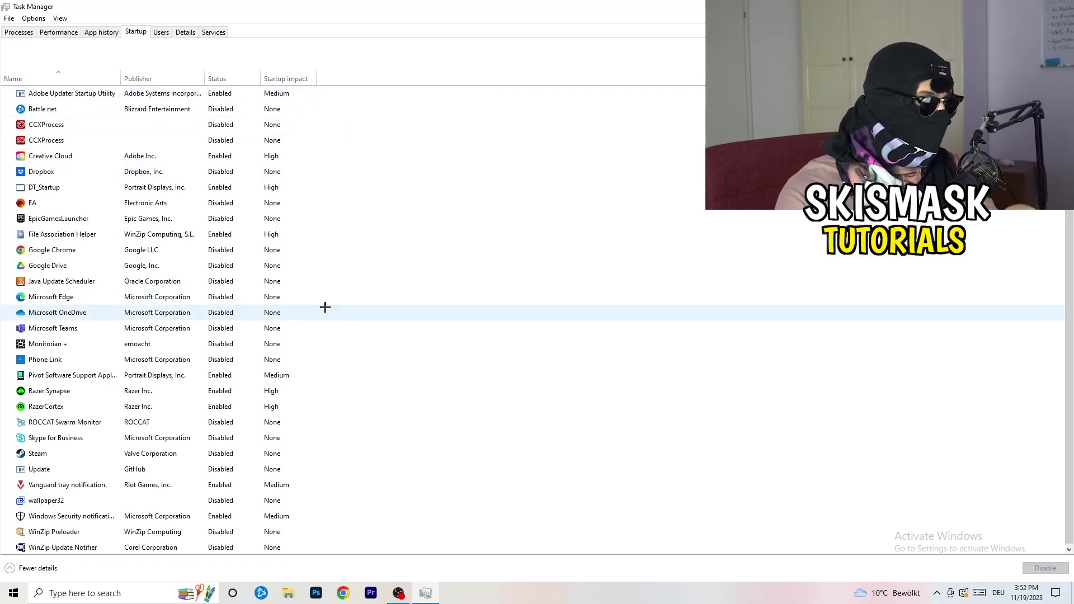
scroll(320, 323, "down", 1)
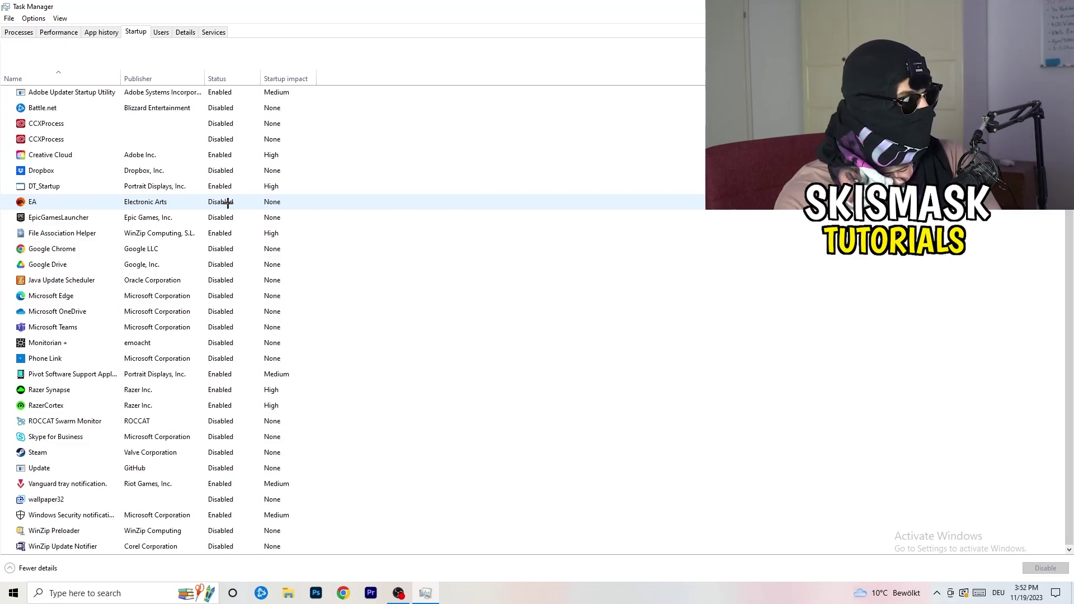
right_click(224, 233)
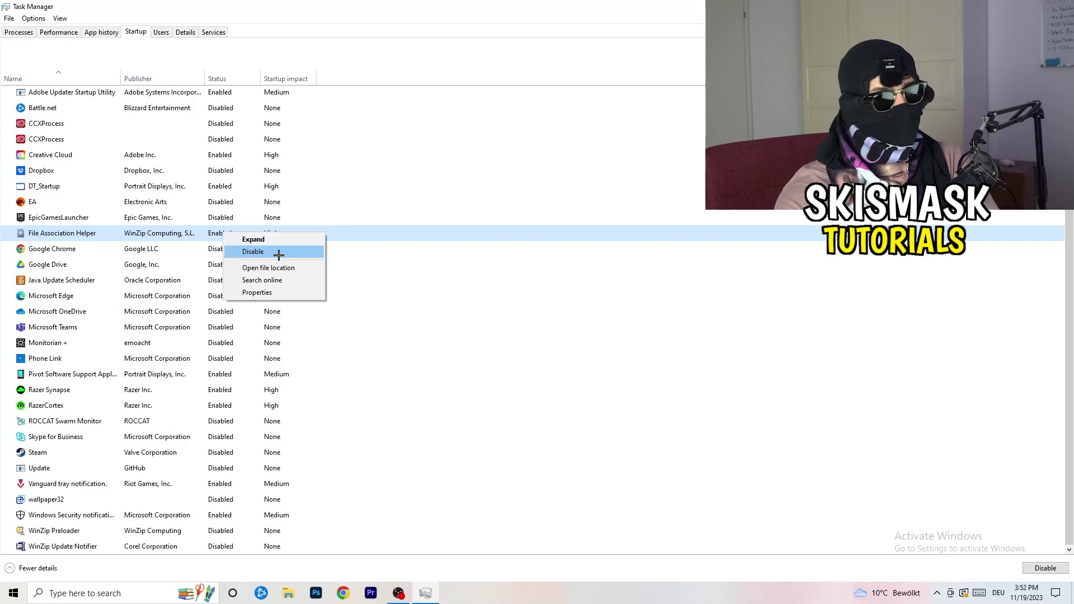
left_click(438, 81)
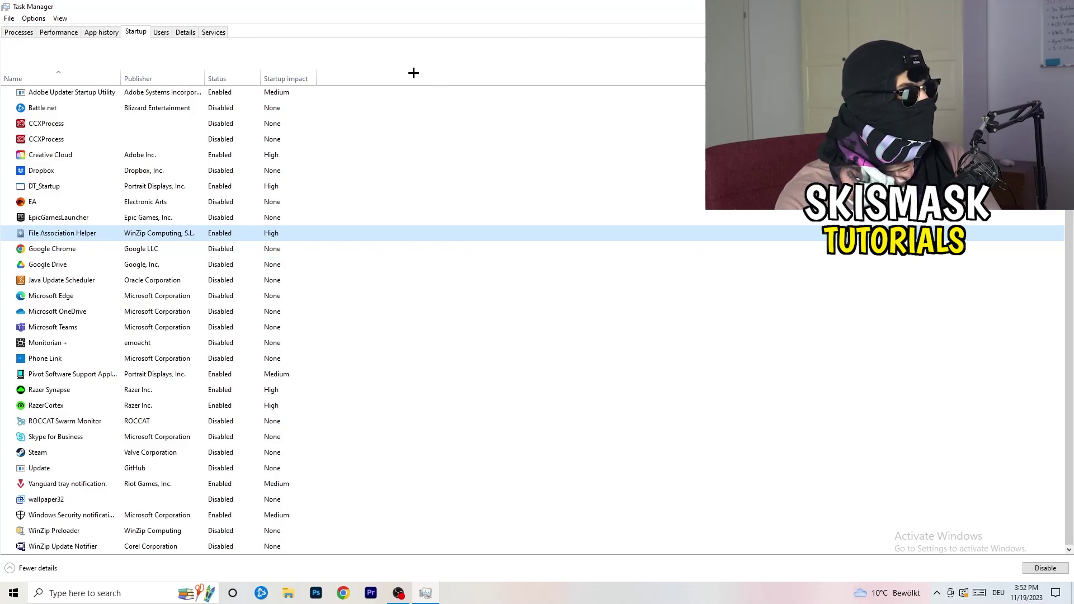
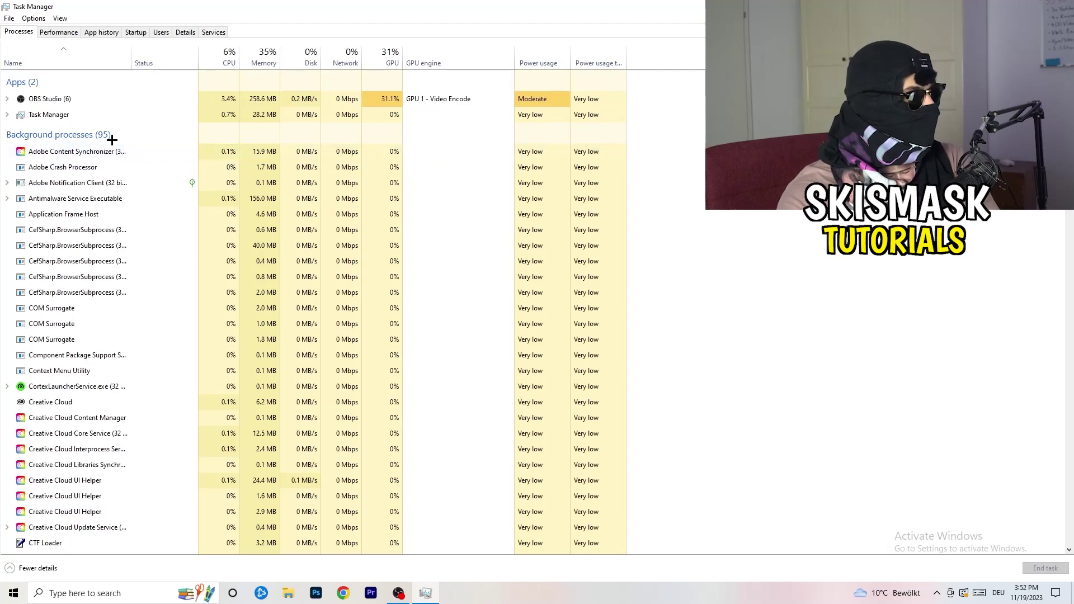
- Sort the running processes by CPU and by GPU usage, and look through the whole list
left_click(223, 56)
left_click(390, 54)
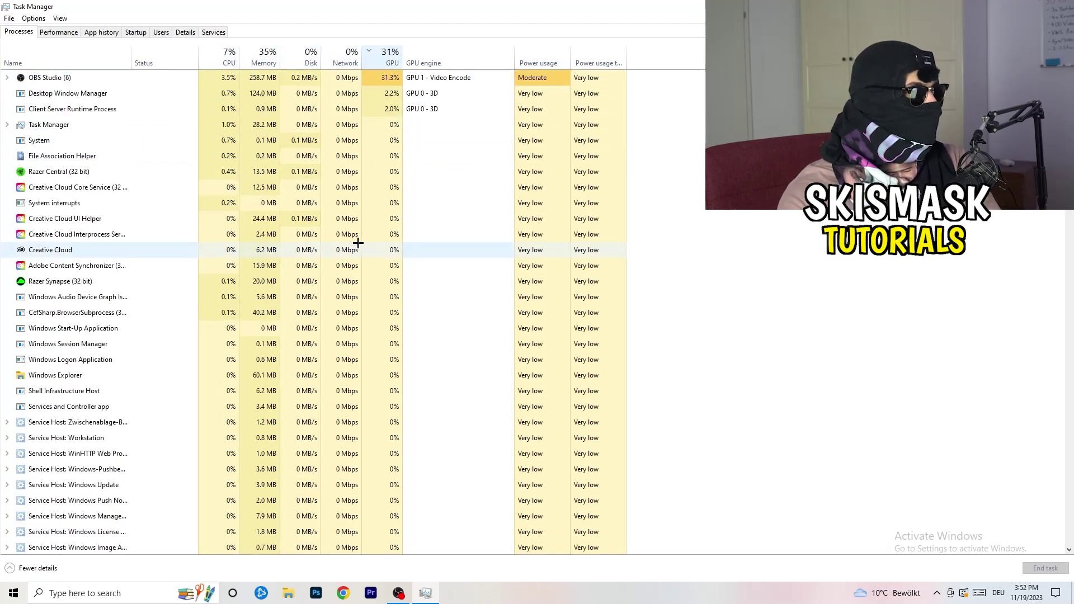
left_click(388, 56)
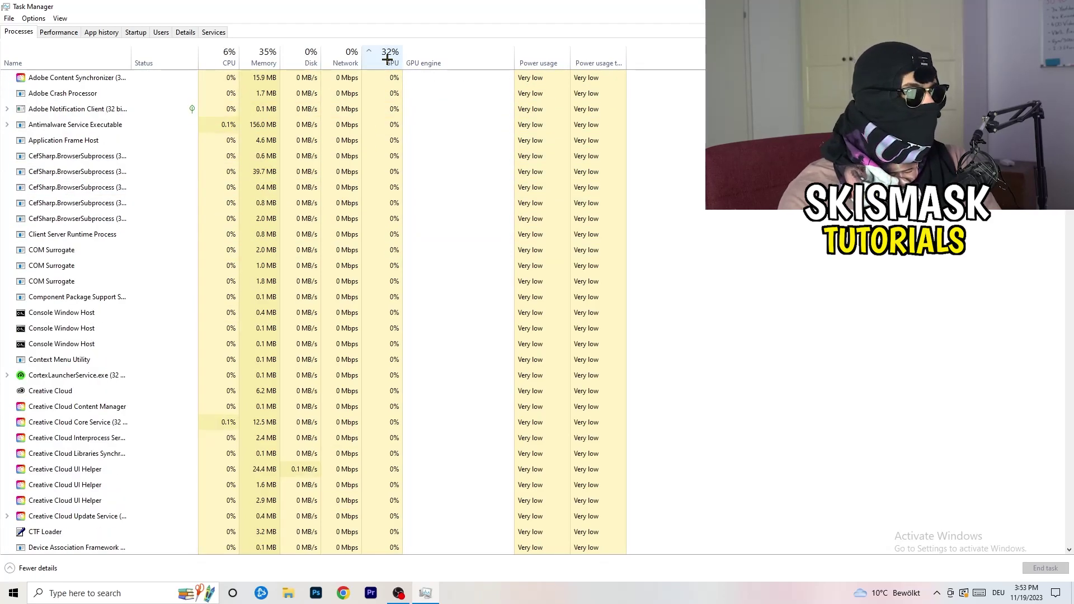
scroll(391, 148, "down", 6)
scroll(397, 179, "down", 8)
scroll(397, 174, "up", 15)
scroll(397, 168, "down", 20)
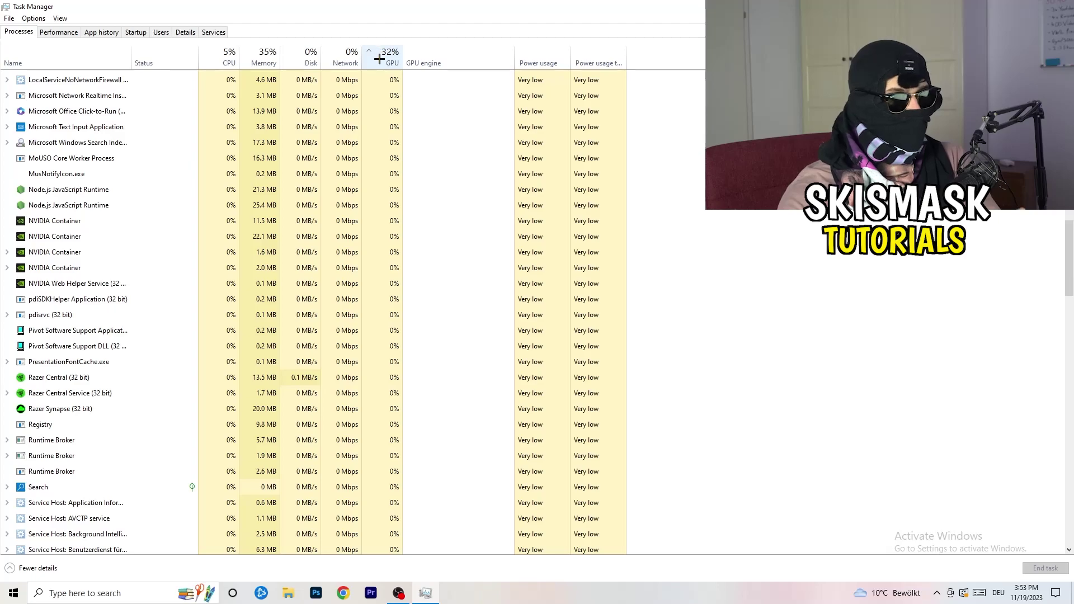
- Check the end-task option for Microsoft Windows Search Indexer and the processes sorted by CPU usage, and close Task Manager
right_click(364, 142)
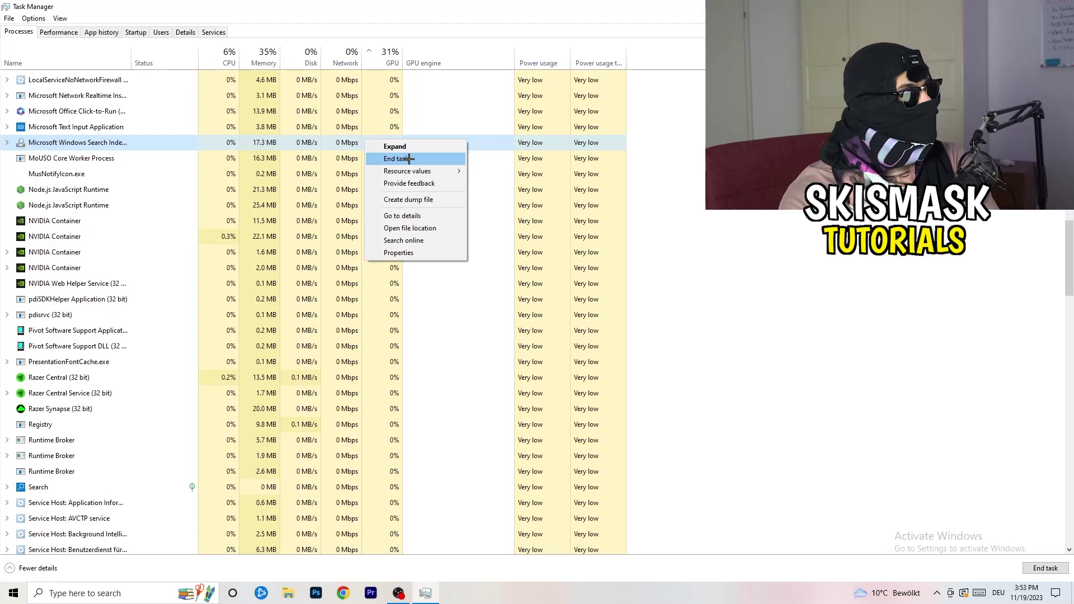
left_click(223, 56)
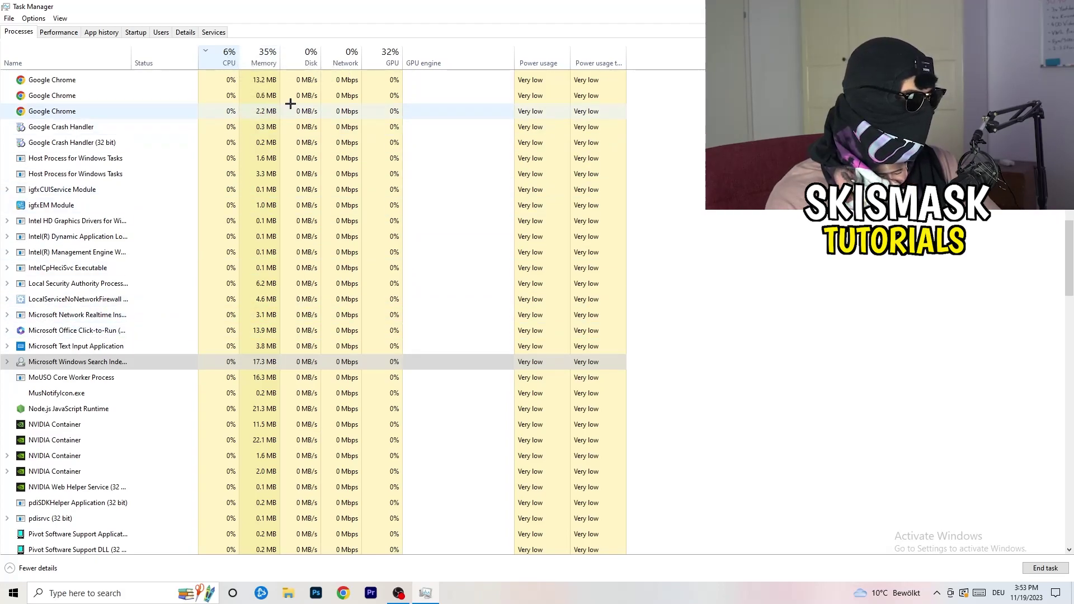
key("alt+F4")
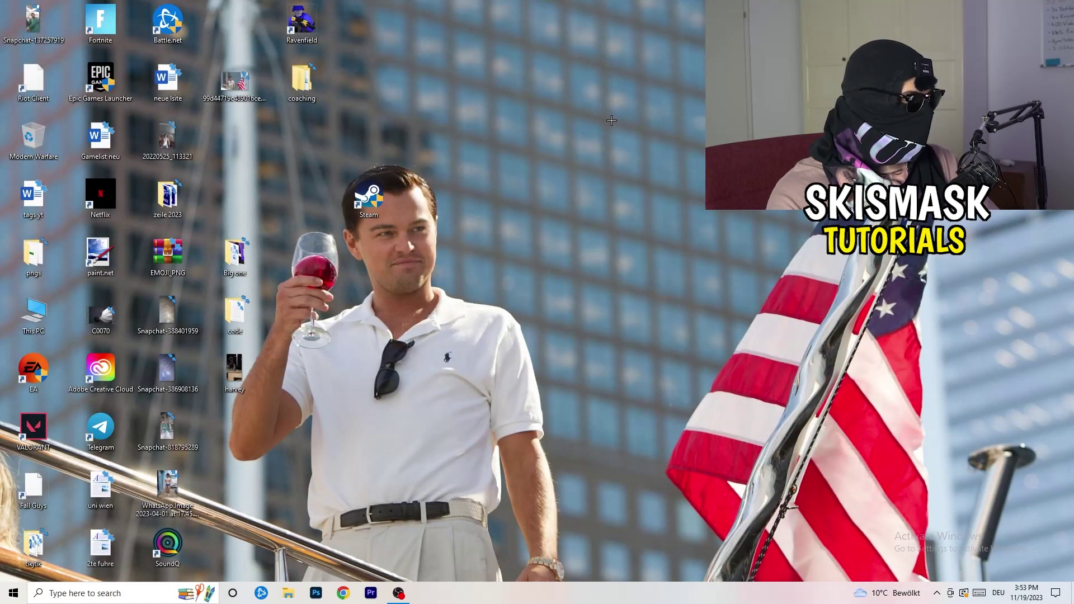
- Open the Xbox Game Bar page of the Gaming category in Windows Settings
left_click(7, 596)
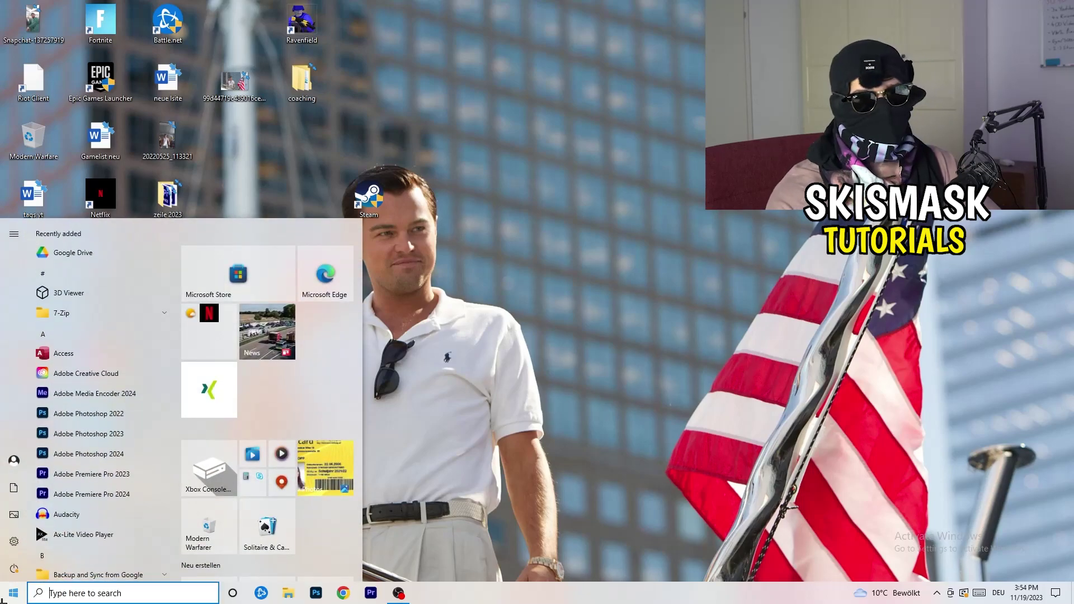
left_click(14, 541)
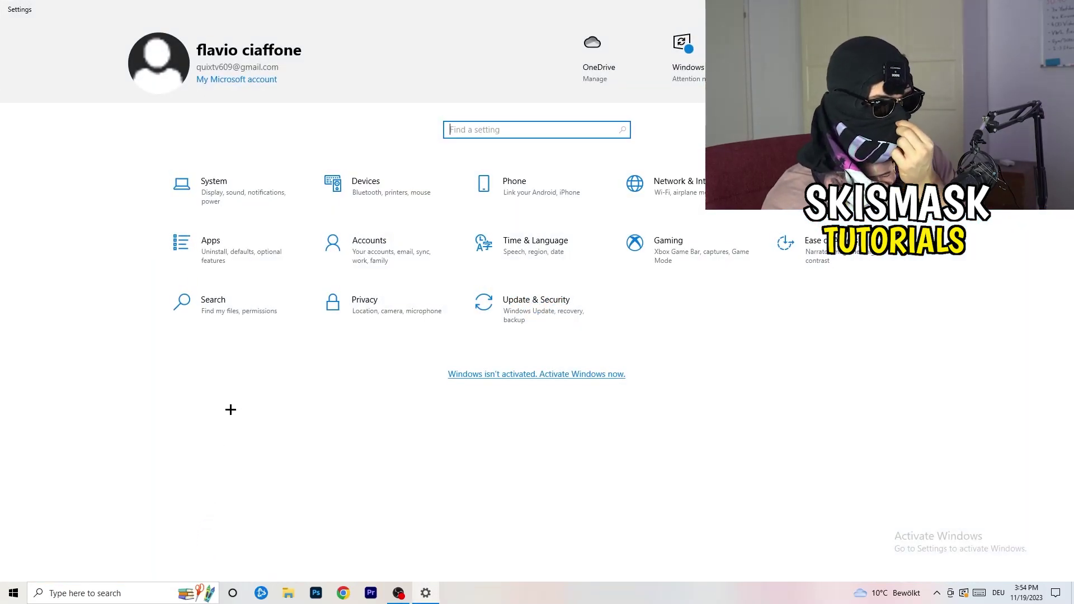
left_click(668, 246)
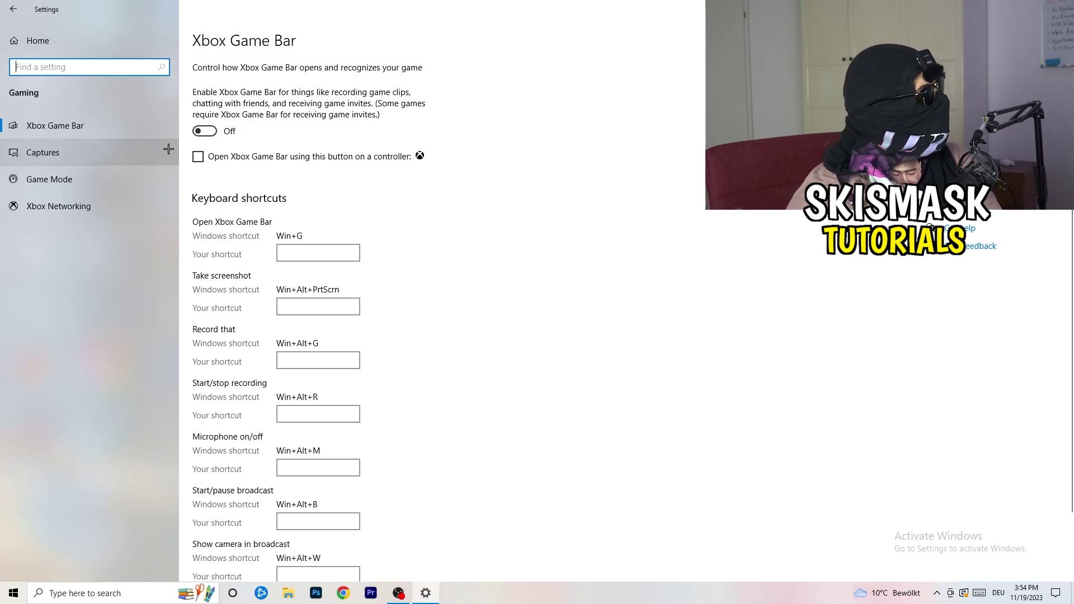
- Review the background recording, audio and video settings for Captures, and open the Game Mode settings
left_click(93, 146)
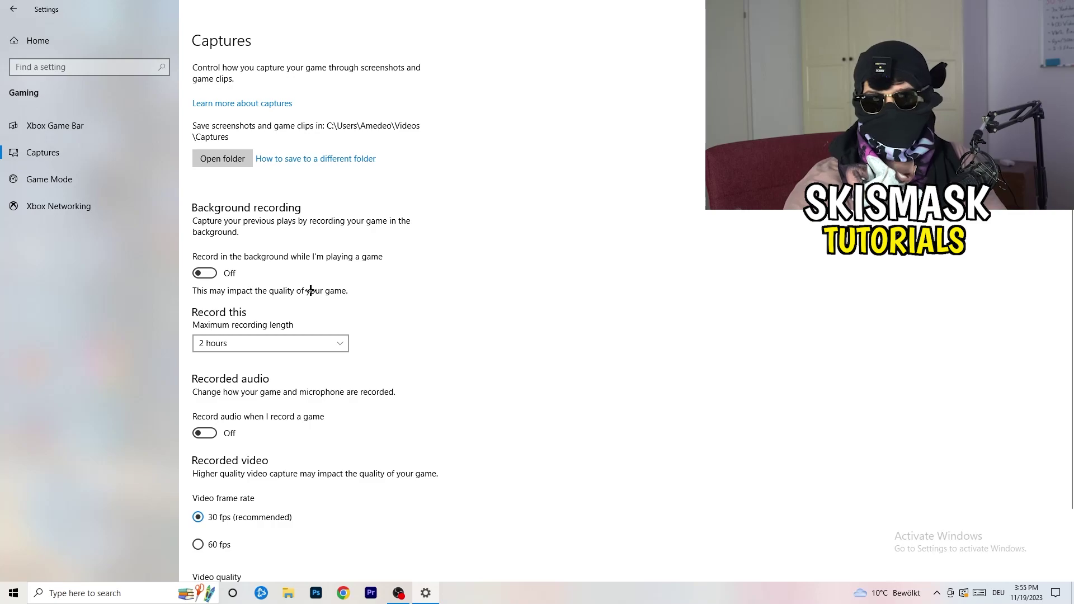
scroll(309, 291, "down", 2)
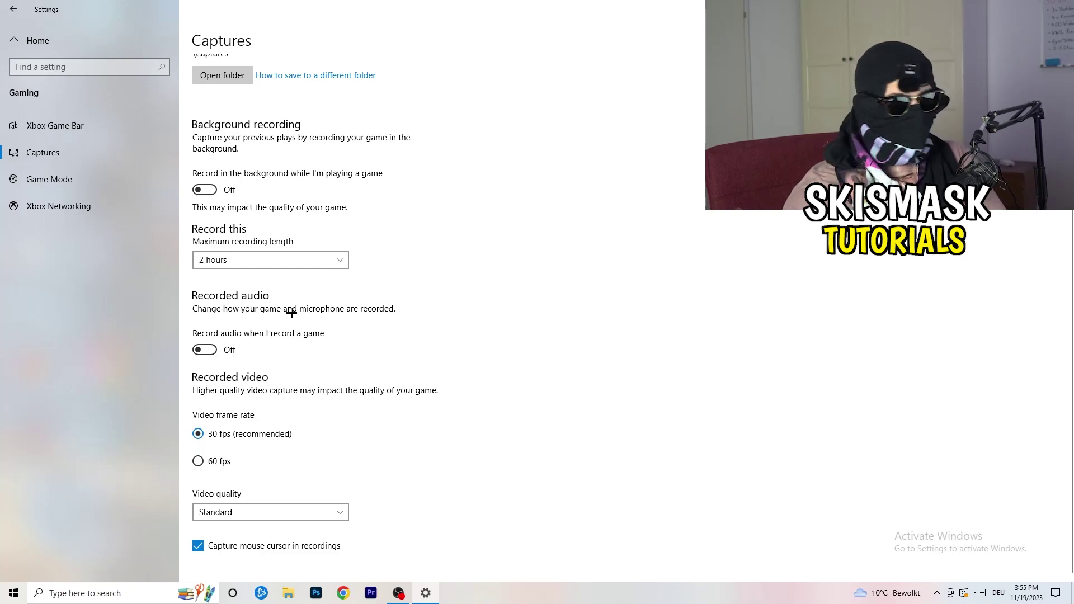
left_click(34, 179)
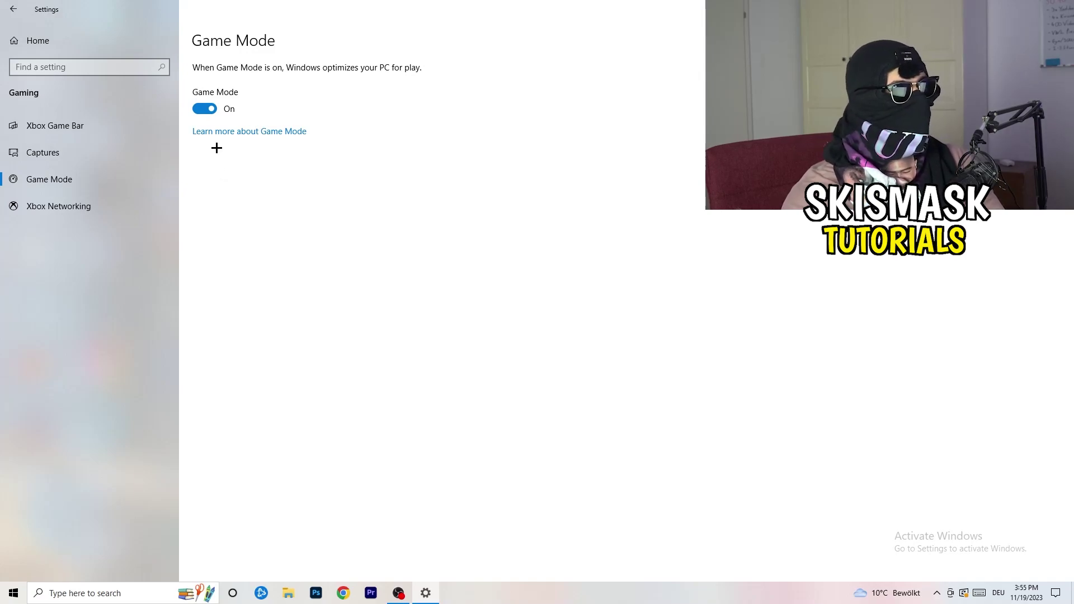
- Check the Windows Update status under Update & Security, and restore the Settings window down and back to full size
left_click(13, 8)
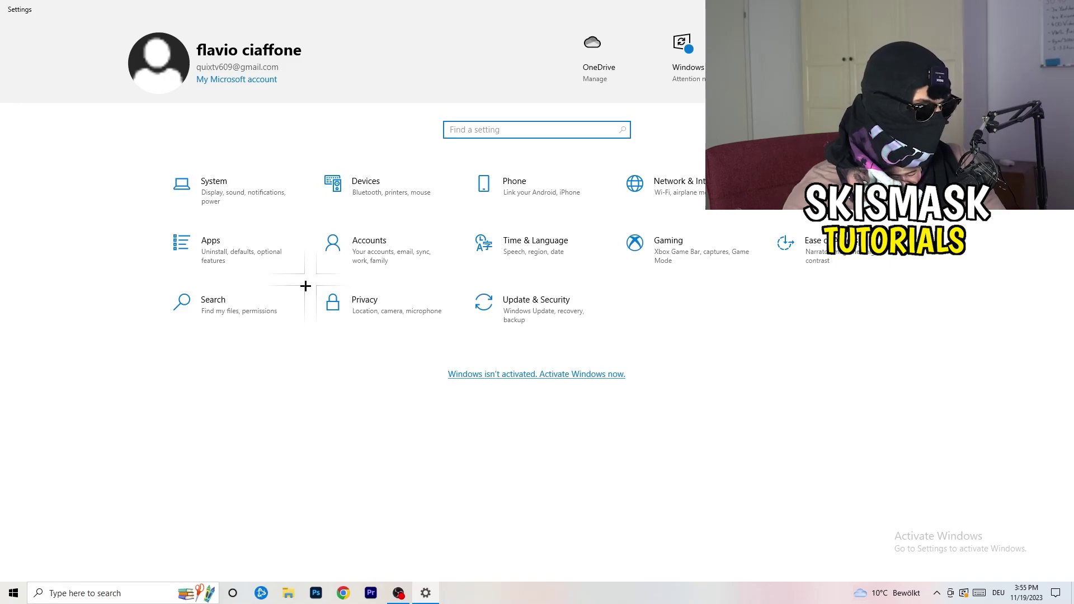
left_click(567, 307)
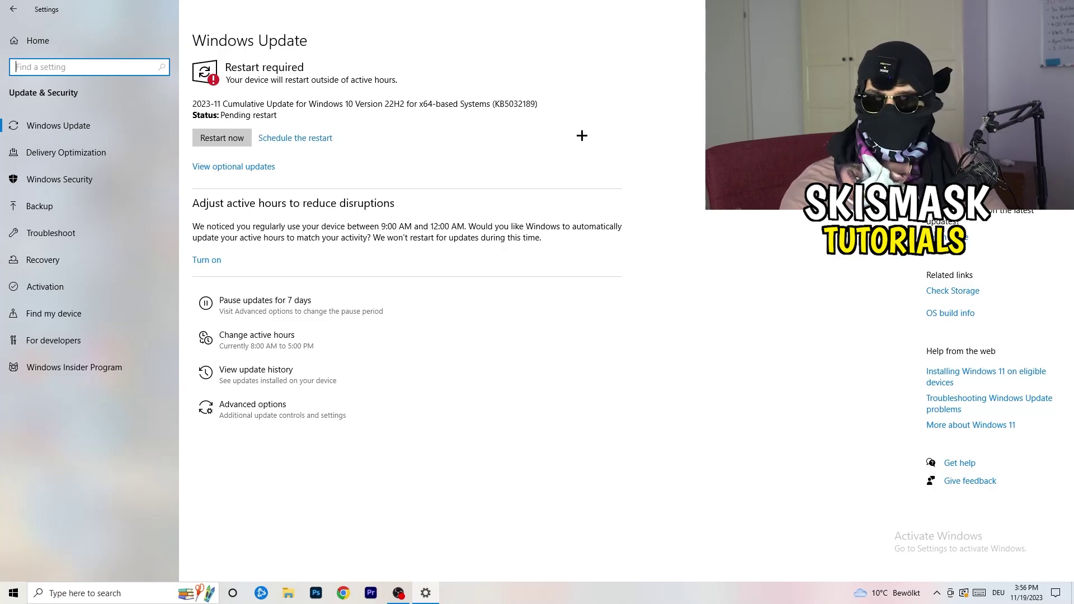
key("super+Down")
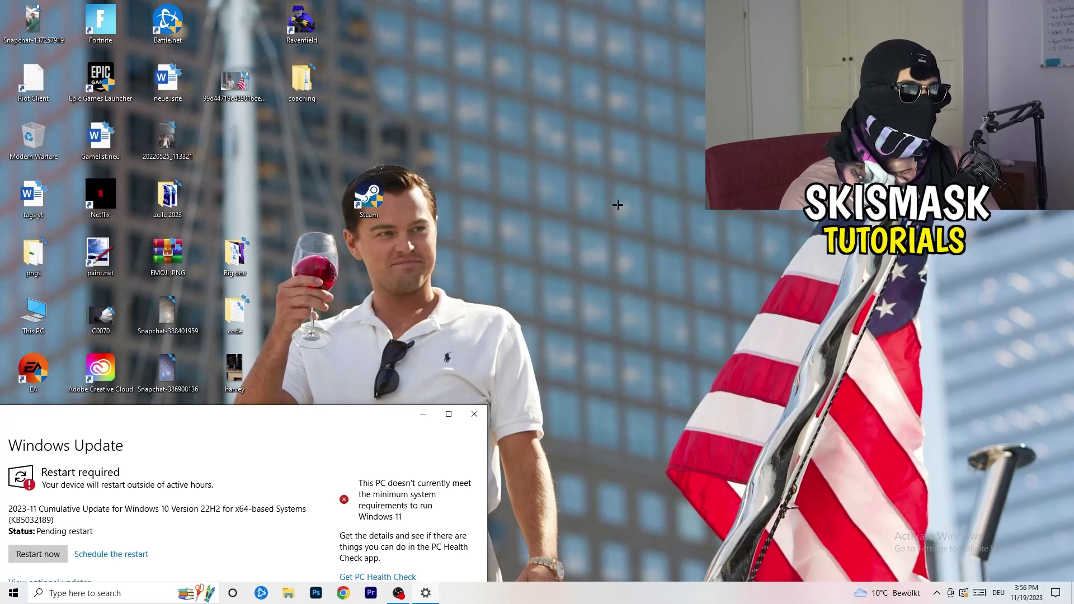
left_click(448, 414)
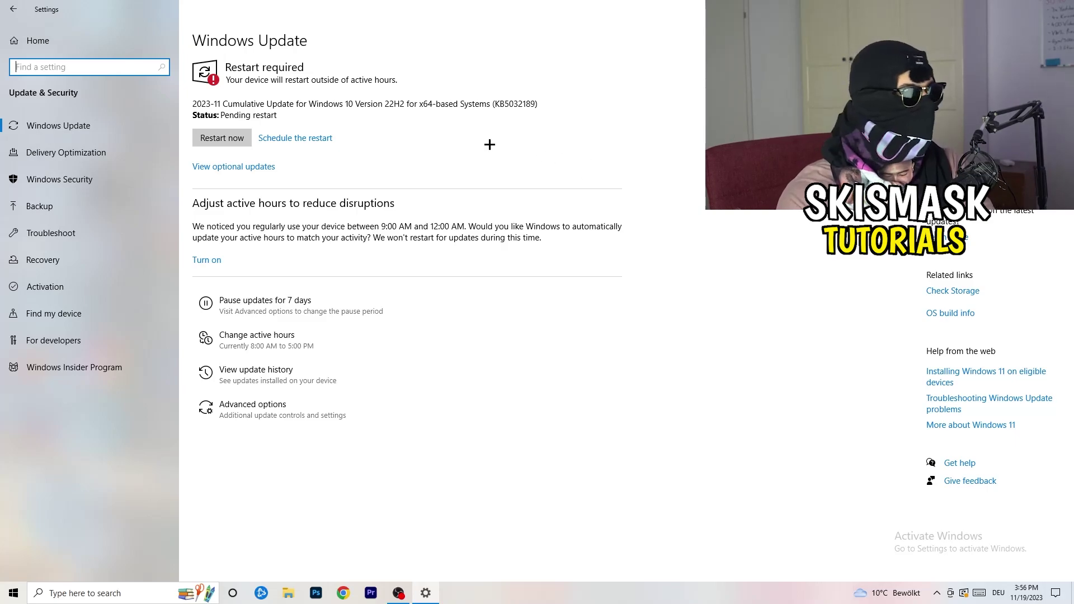
- Open the Display settings in the System category and select display 1
left_click(13, 9)
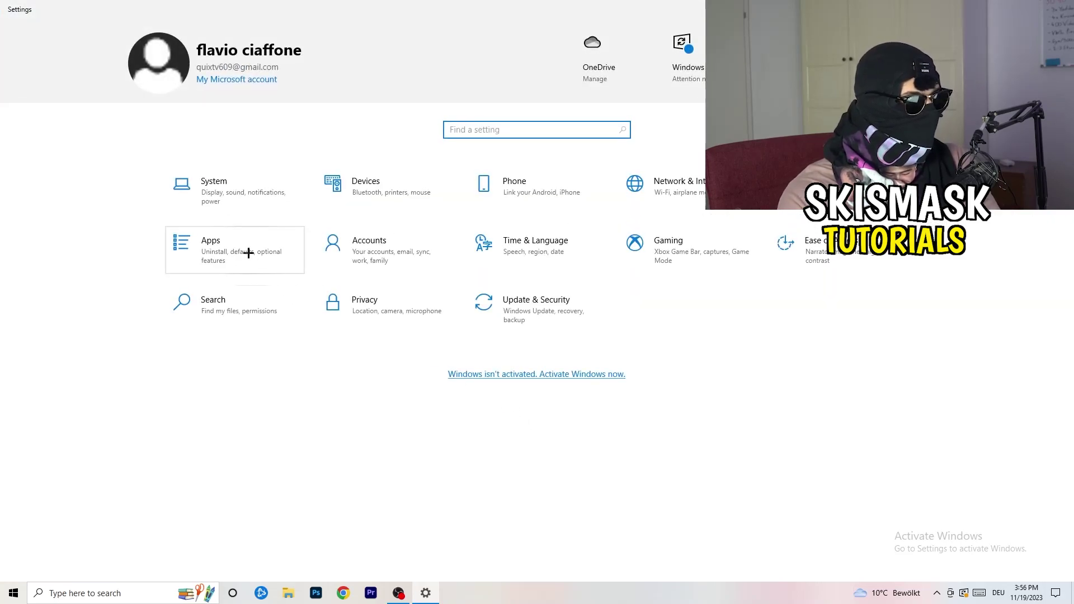
left_click(235, 204)
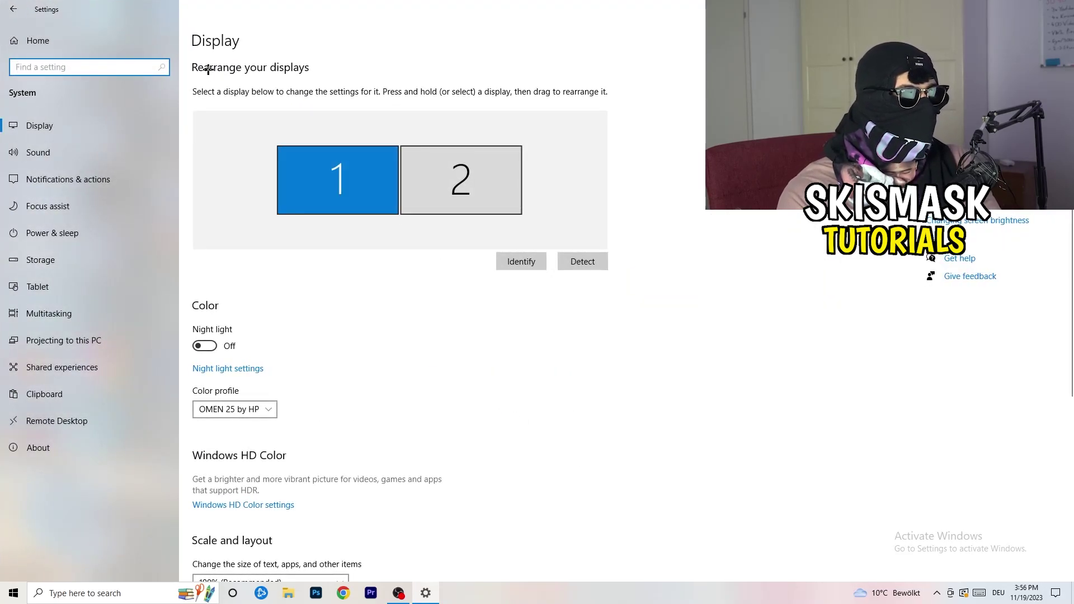
left_click(313, 201)
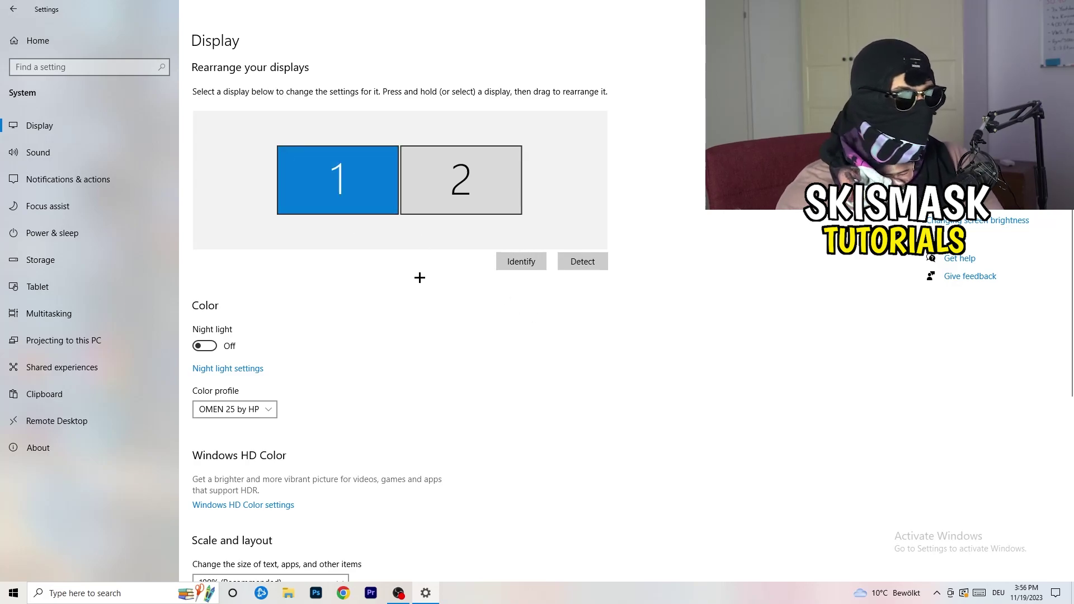
- Check the available text and app scaling options and the display resolution options, dismissing each without choosing a value
scroll(421, 279, "down", 4)
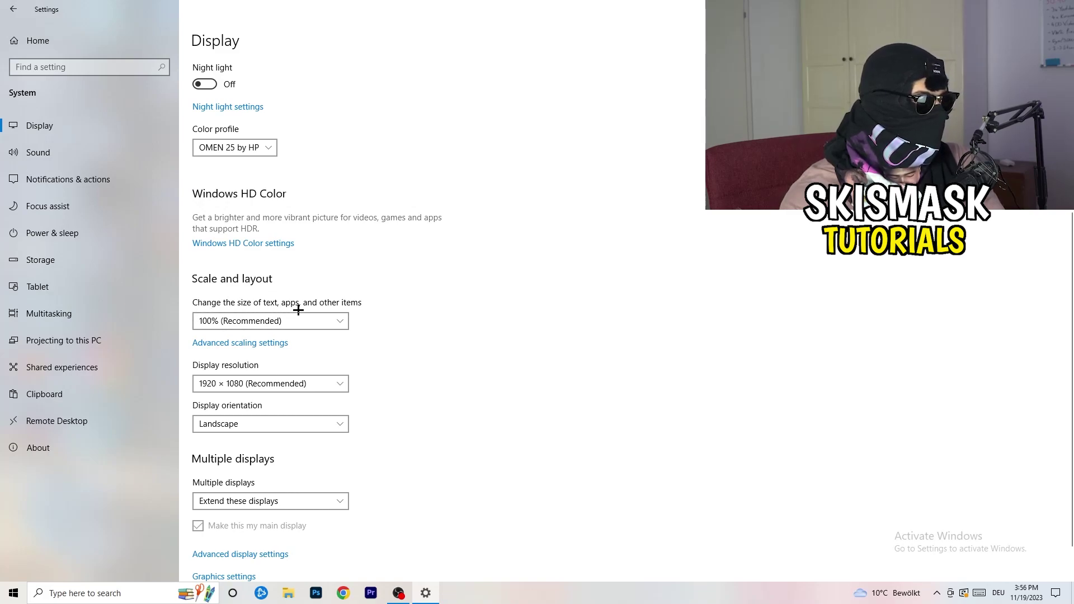
left_click(335, 320)
left_click(522, 276)
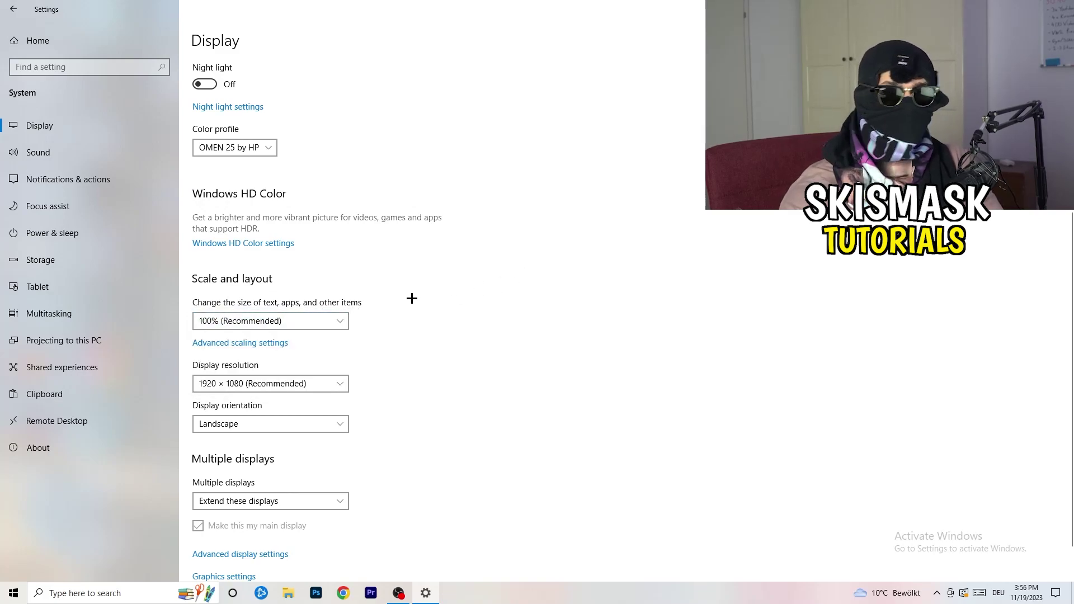
scroll(257, 302, "down", 2)
left_click(324, 338)
left_click(525, 300)
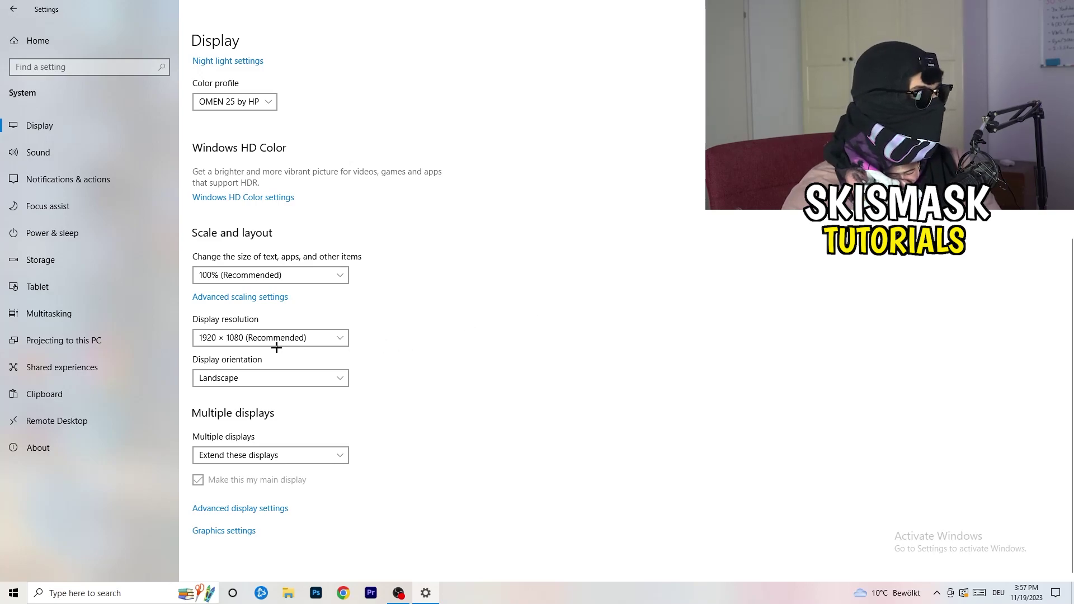
- Open the power plan choices from Power & sleep, collapse and re-expand the additional plans, and close Power Options
left_click(70, 234)
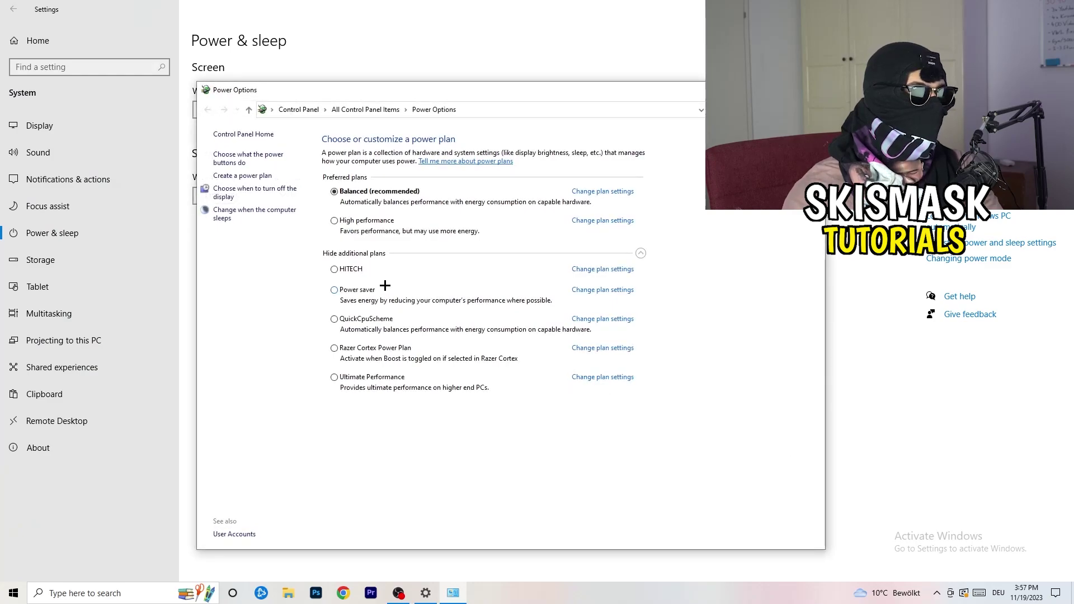
left_click(640, 252)
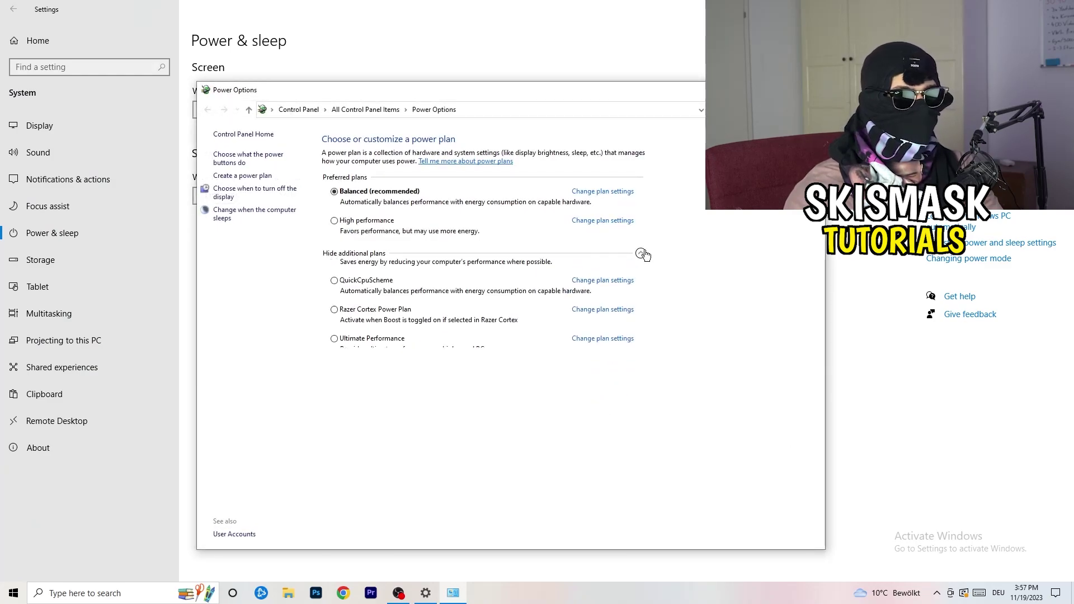
left_click(641, 254)
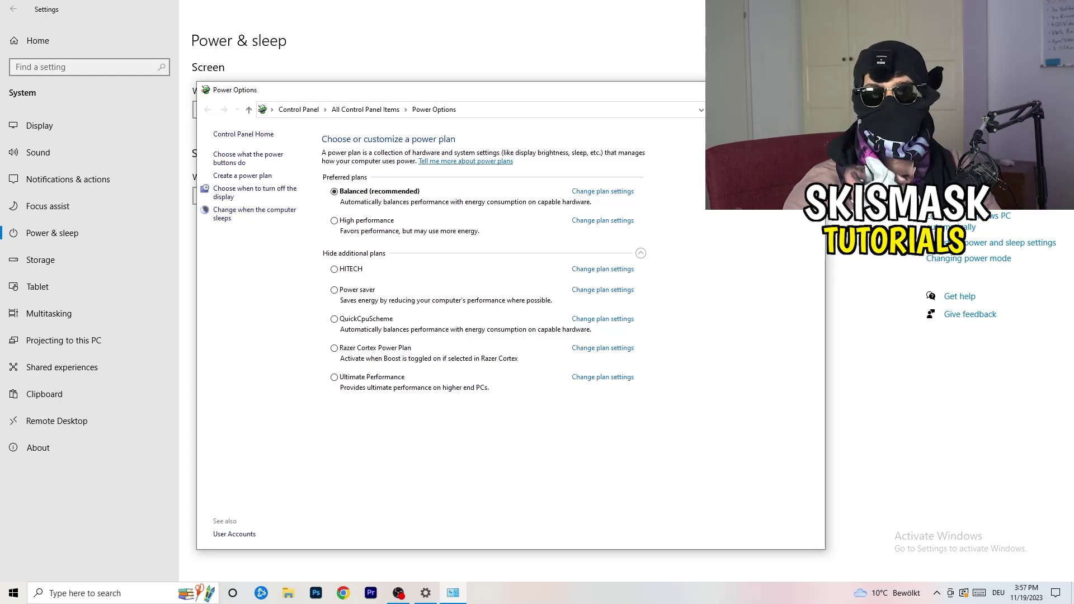
left_click(813, 90)
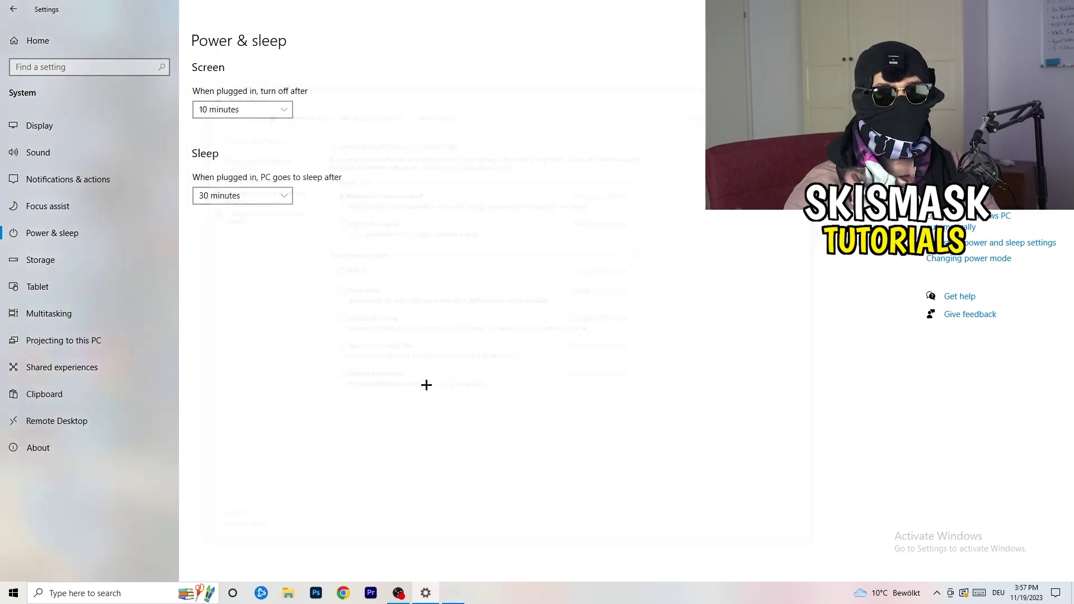
- Review the Storage Sense schedule and temporary file cleanup options in the Storage settings, and close Settings
left_click(65, 261)
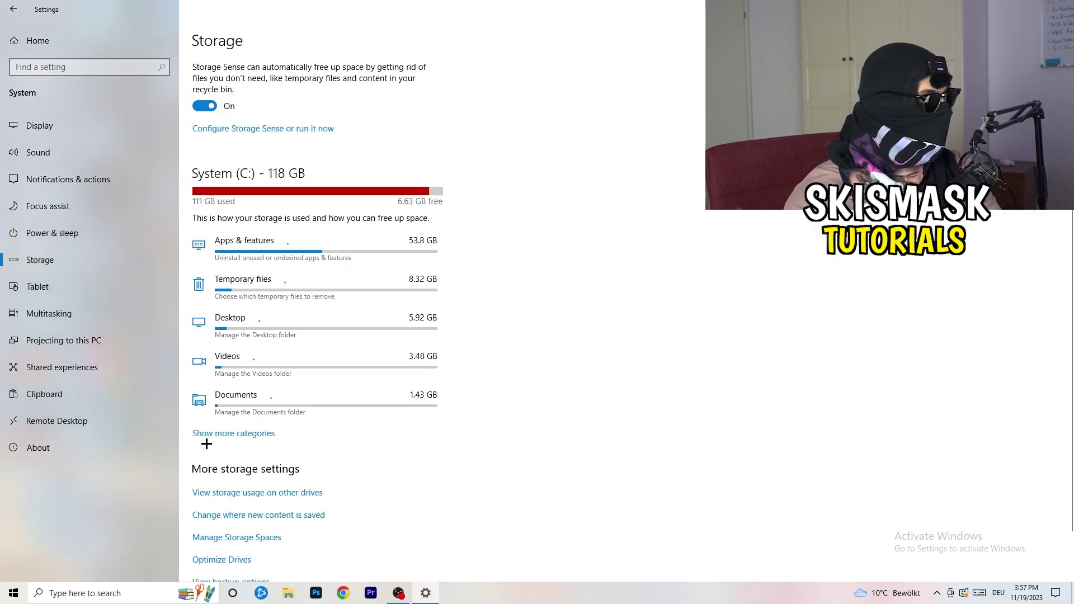
left_click(240, 133)
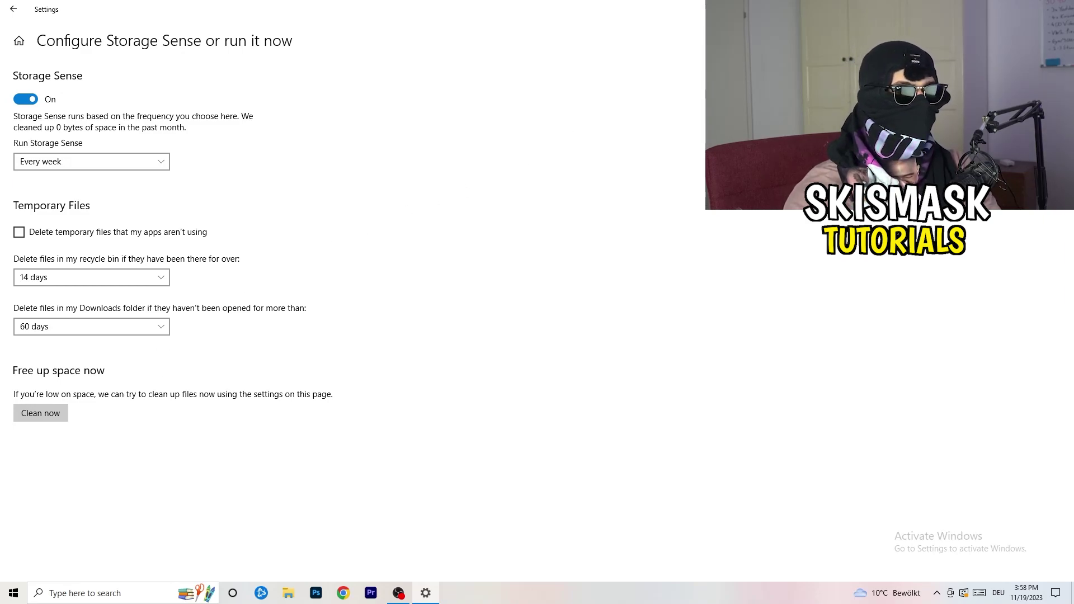
key("alt+F4")
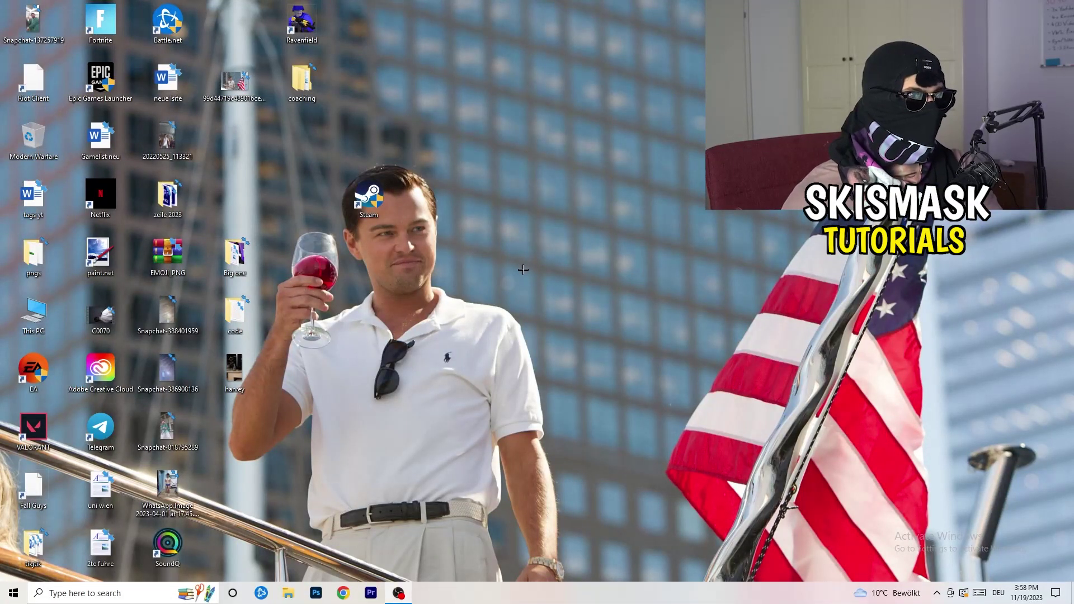